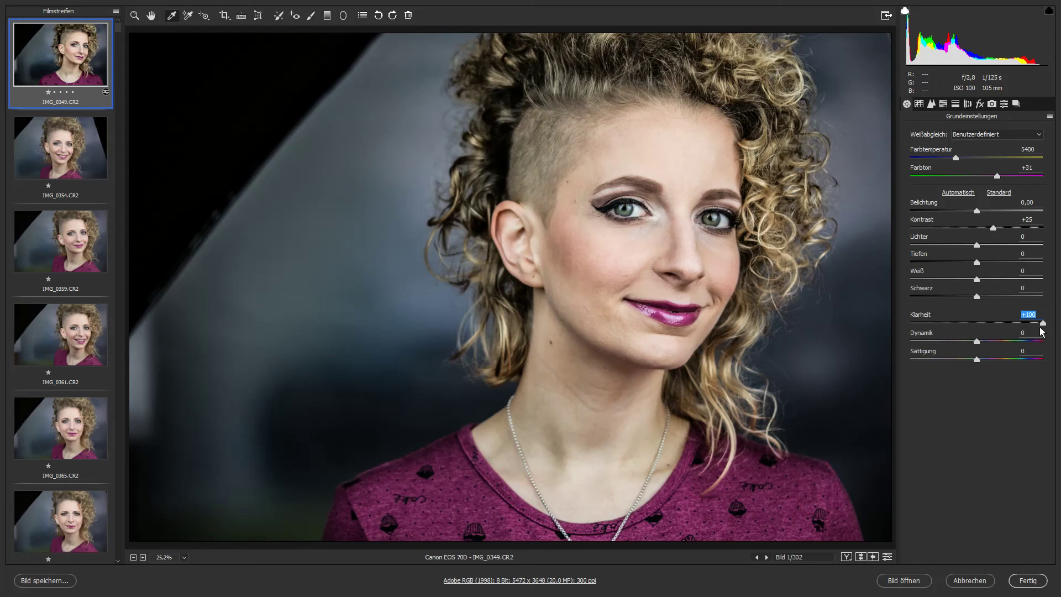
Step: Try Klarheit at negative values and back around zero to compare its effect on the whole portrait
left_click_drag(1043, 323, 927, 327)
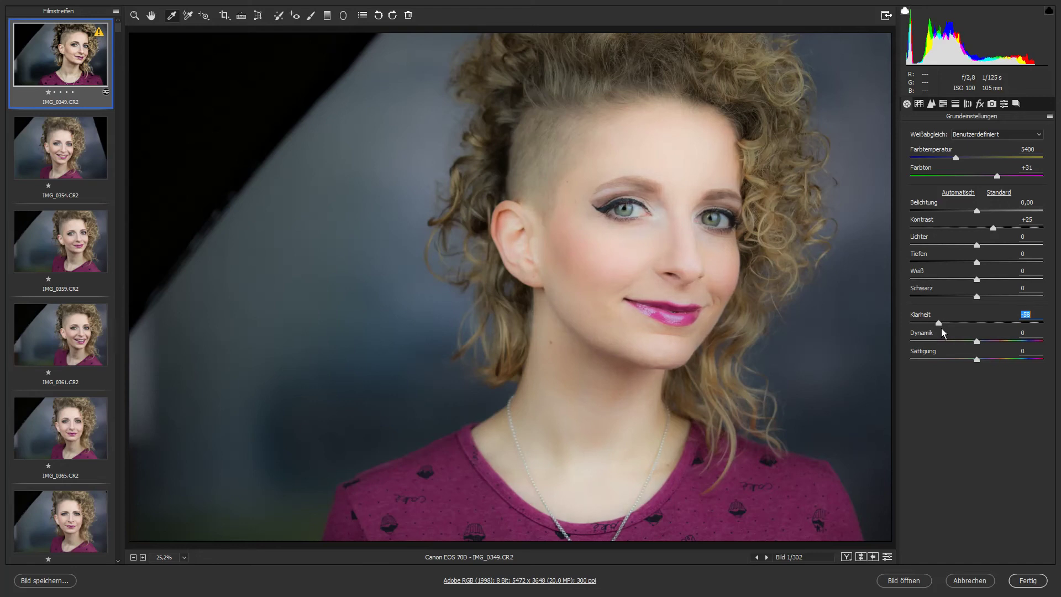
left_click_drag(944, 332, 978, 323)
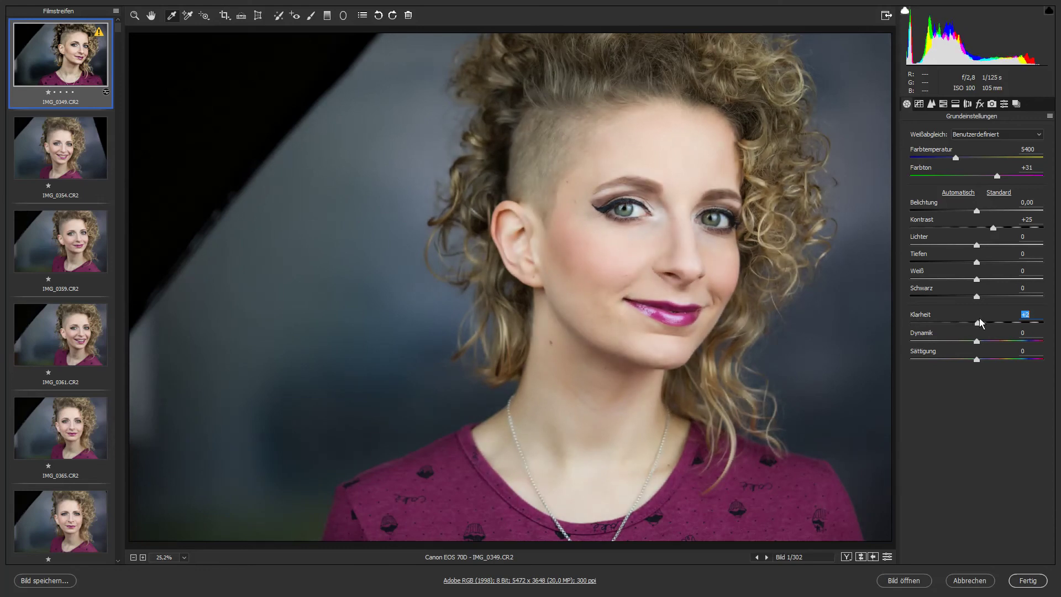
left_click_drag(982, 322, 978, 324)
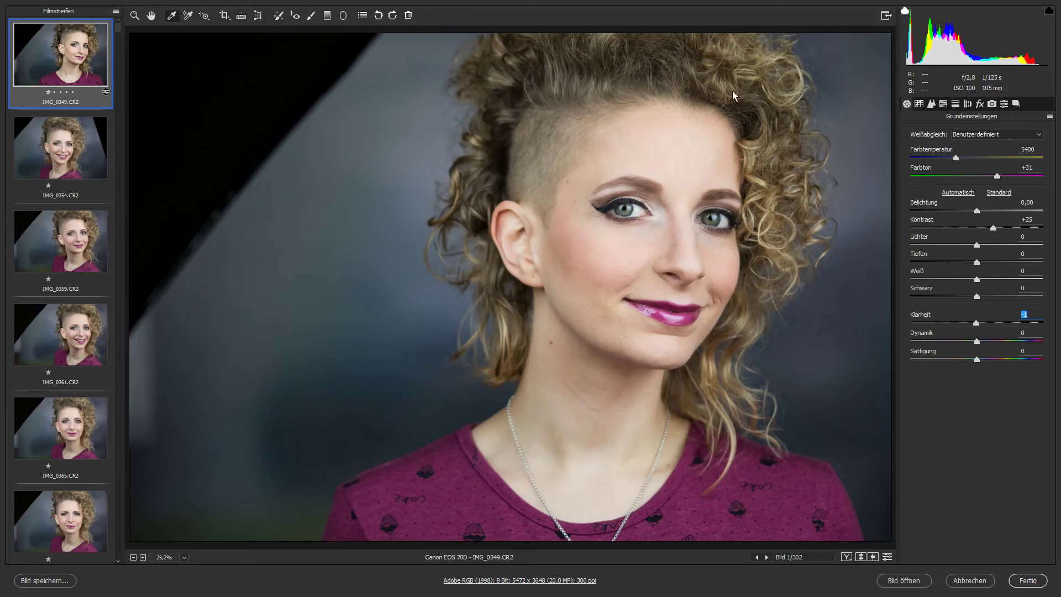
mouse_move(977, 325)
left_mouse_down()
mouse_move(1017, 335)
mouse_move(977, 331)
left_mouse_up()
Step: Paint over the curly hair with the Adjustment Brush from reset settings, using Klarheit +53 and Farbtemperatur +18
left_click(310, 15)
left_click(1050, 103)
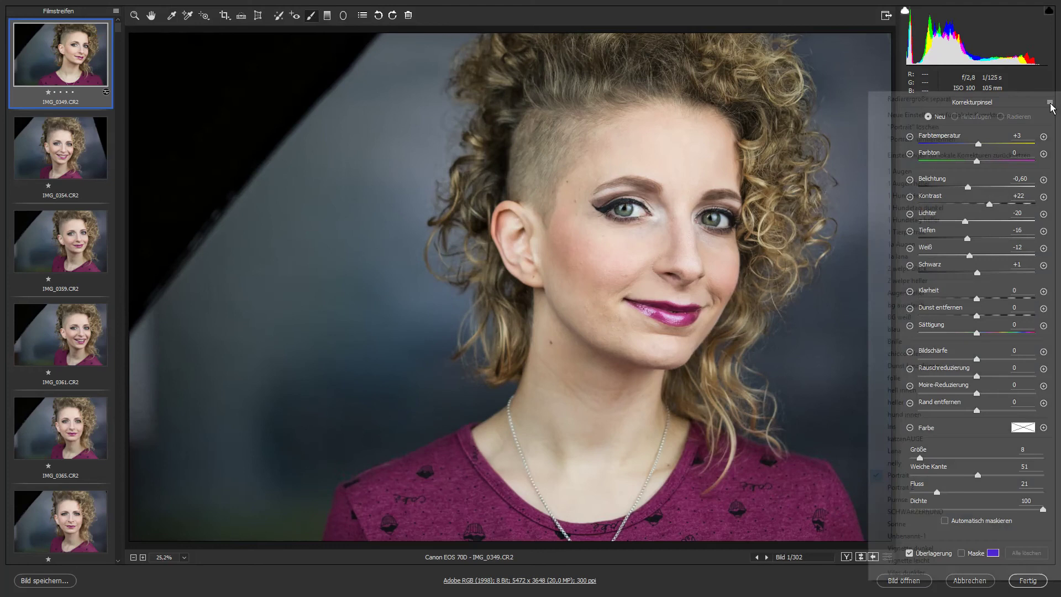
left_click(940, 156)
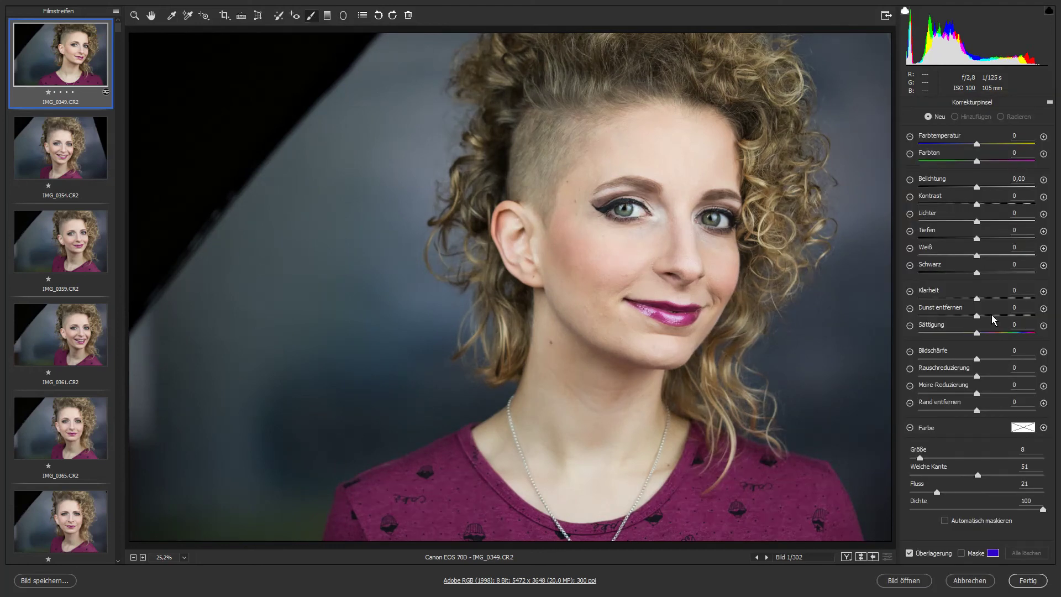
left_click_drag(979, 301, 1010, 301)
left_click_drag(982, 147, 988, 148)
mouse_move(763, 116)
left_mouse_down()
mouse_move(782, 169)
mouse_move(776, 94)
mouse_move(514, 61)
left_mouse_up()
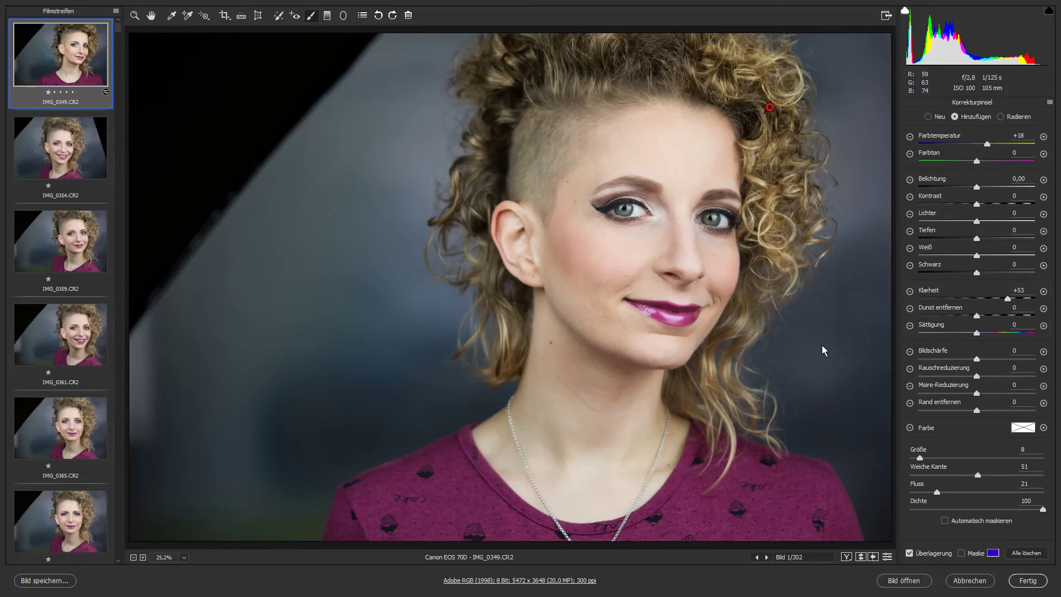
Step: Select the hair's brush correction pin and delete that correction
key("n")
left_click(770, 107)
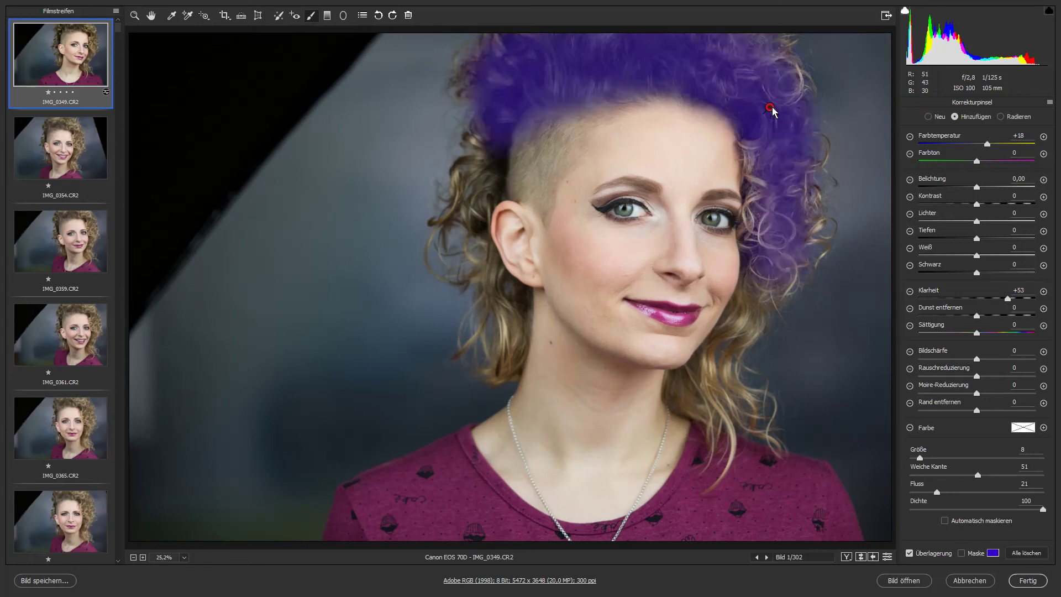
key("Delete")
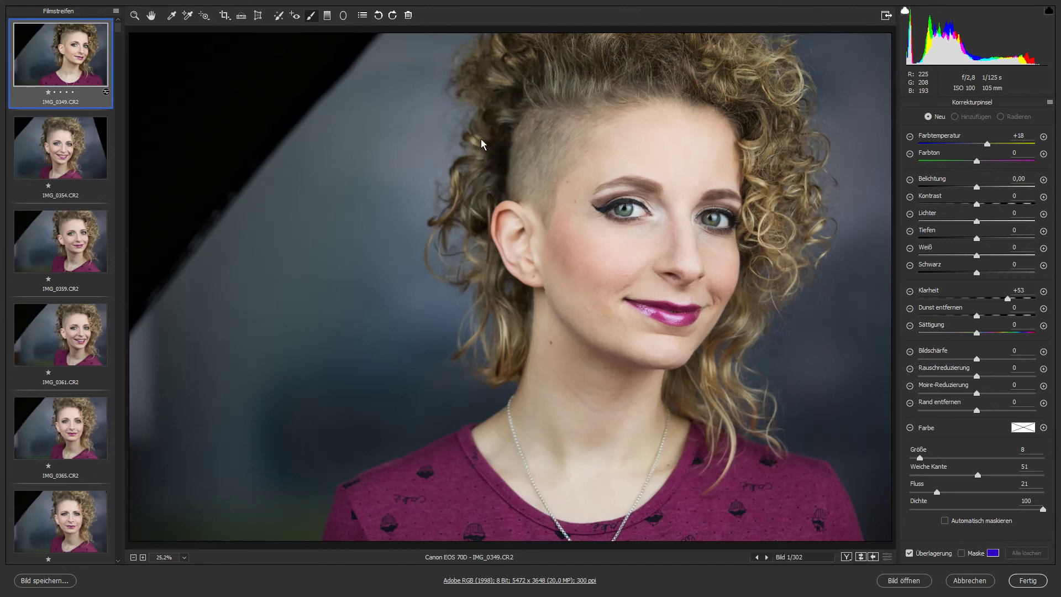
Step: Set Klarheit to +5, Lichter and Tiefen to +13, Weiß to +8, Schwarz to -19 and Belichtung to -0,20, and compare with the original
left_click(150, 17)
left_click_drag(977, 324, 980, 324)
left_click_drag(976, 246, 963, 297)
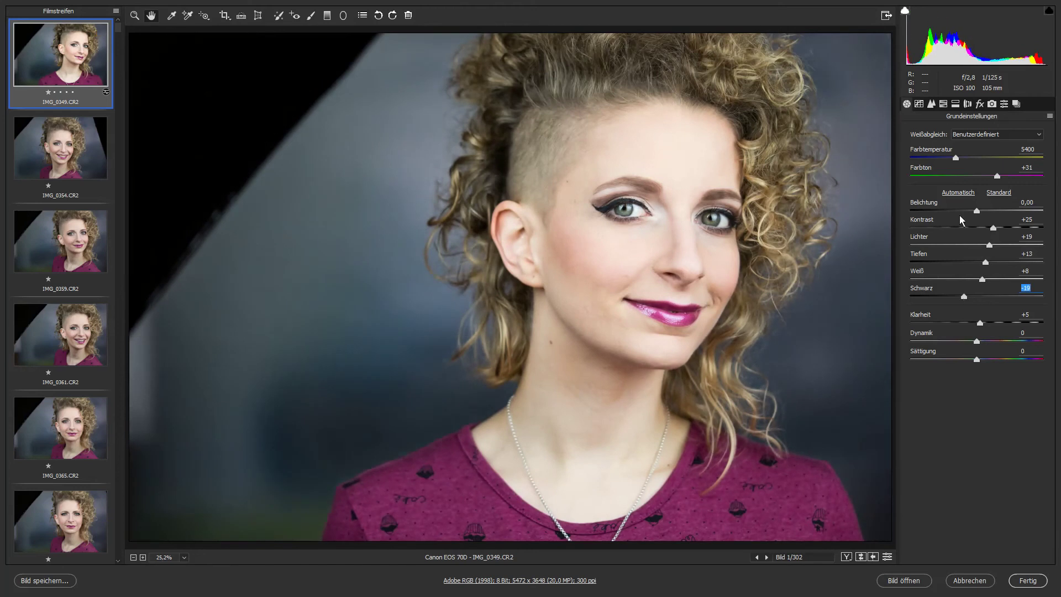
left_click_drag(990, 245, 976, 213)
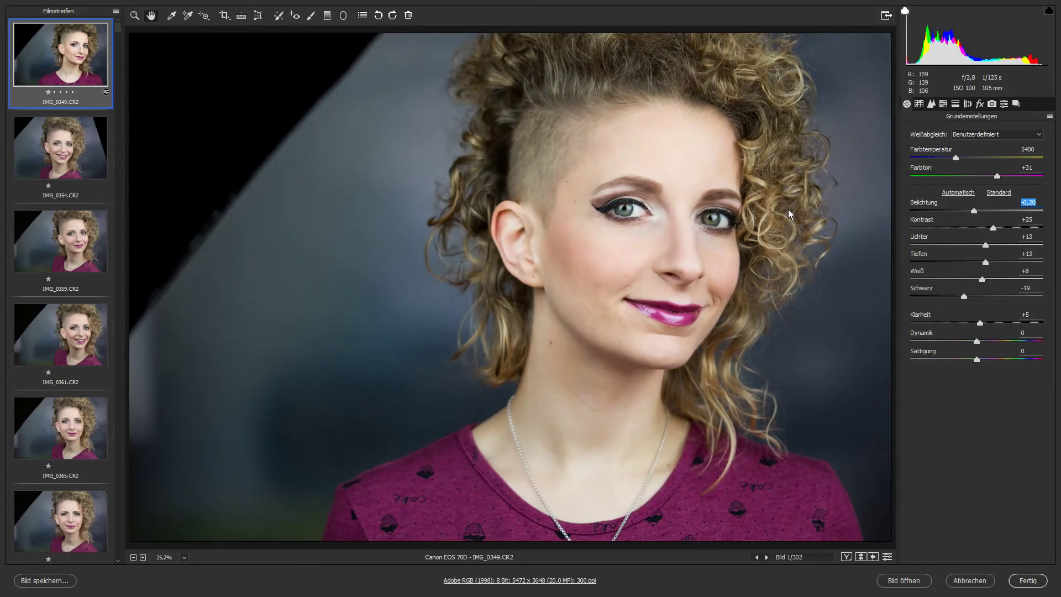
key("p")
key("p")
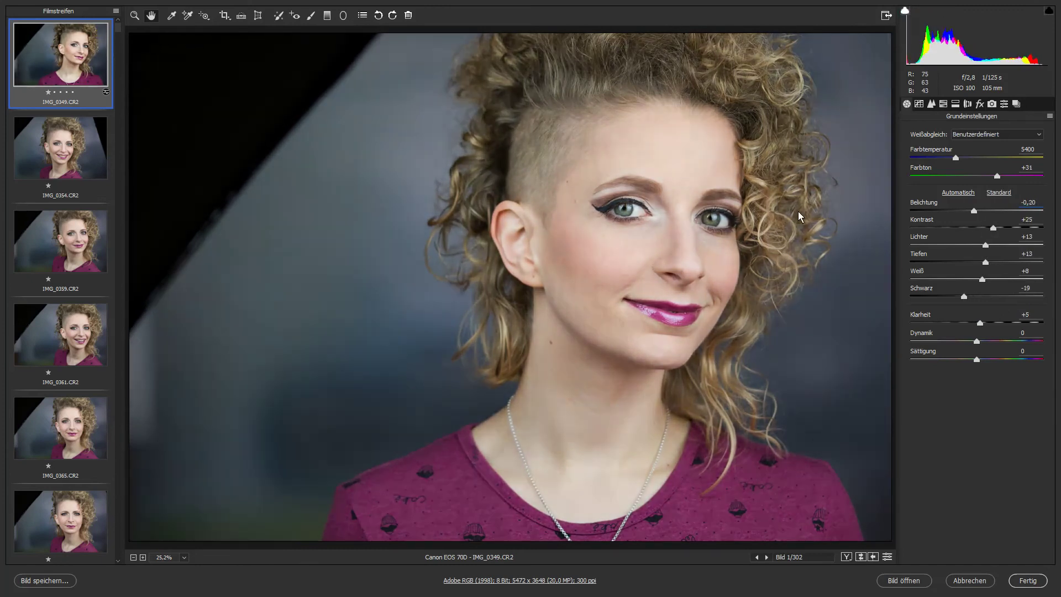
key("p")
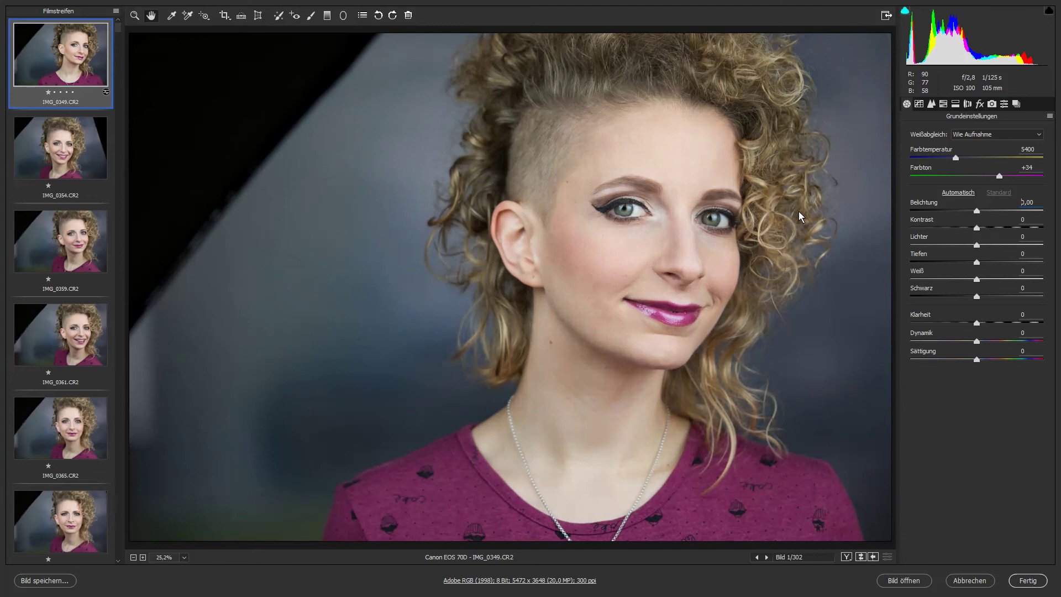
key("ctrl+z")
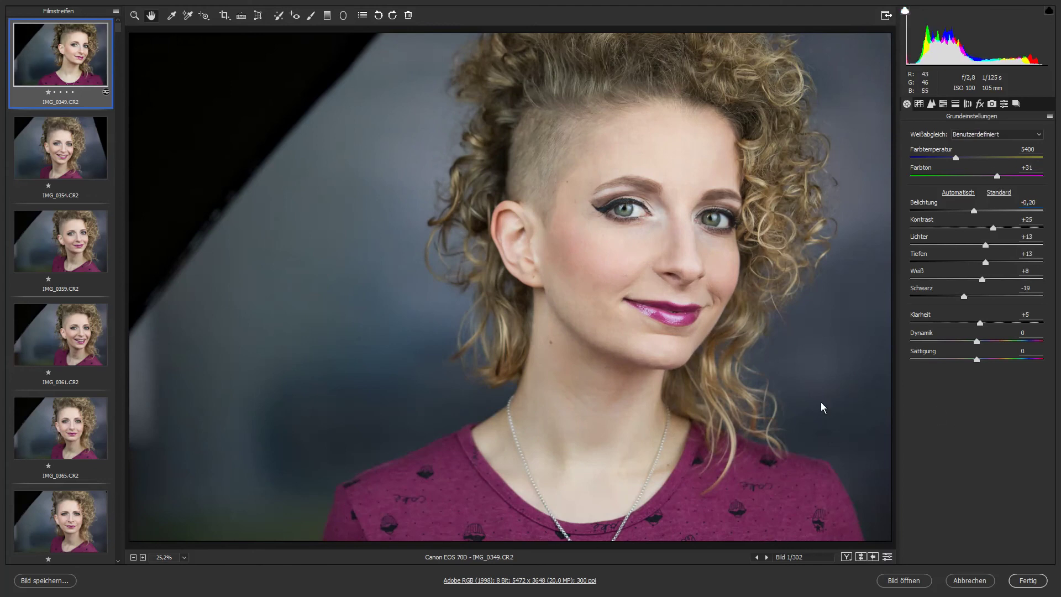
Step: Fine-tune the basic tones by setting Belichtung to -0,05 and resetting Lichter to 0
double_click(985, 245)
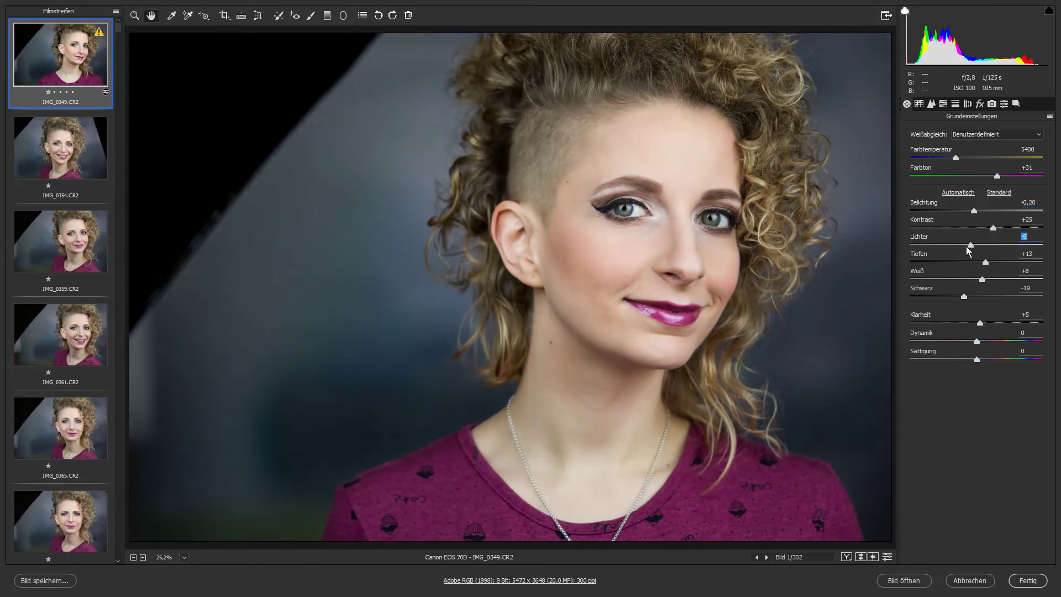
left_click_drag(975, 246, 976, 212)
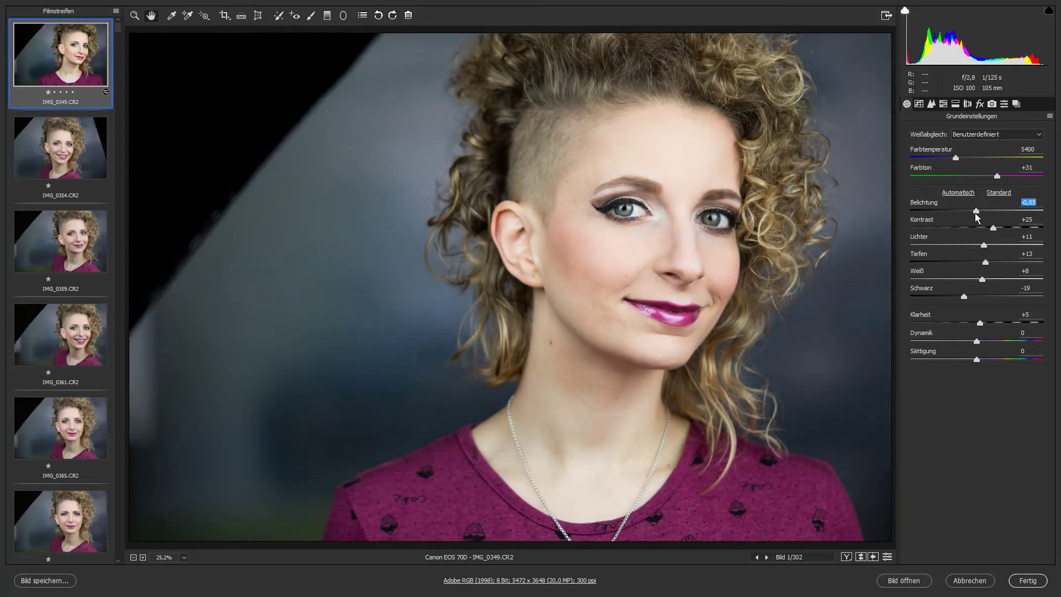
left_click(919, 104)
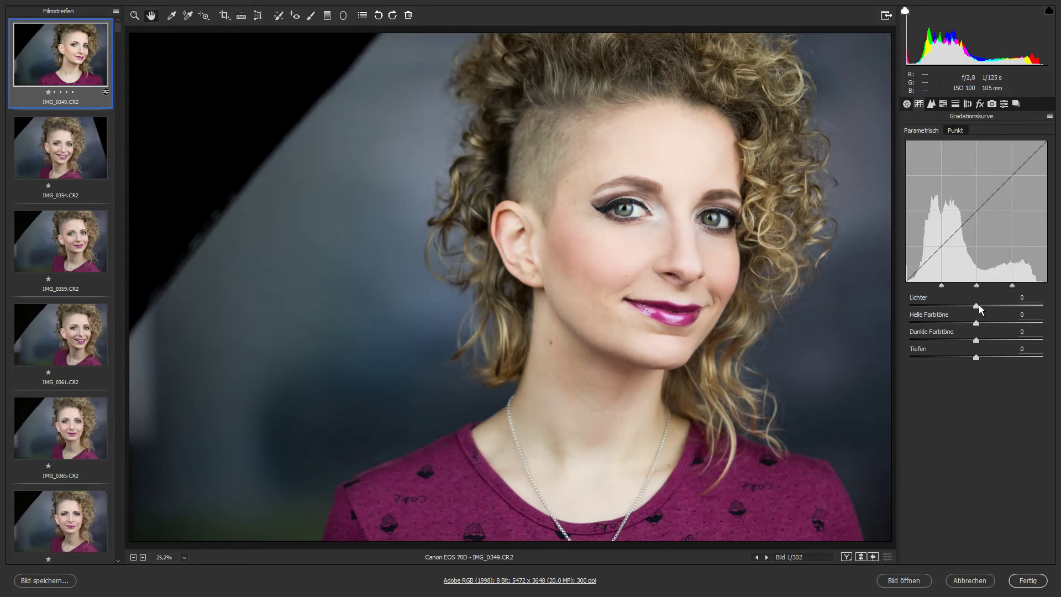
left_click_drag(977, 306, 979, 358)
left_click(907, 104)
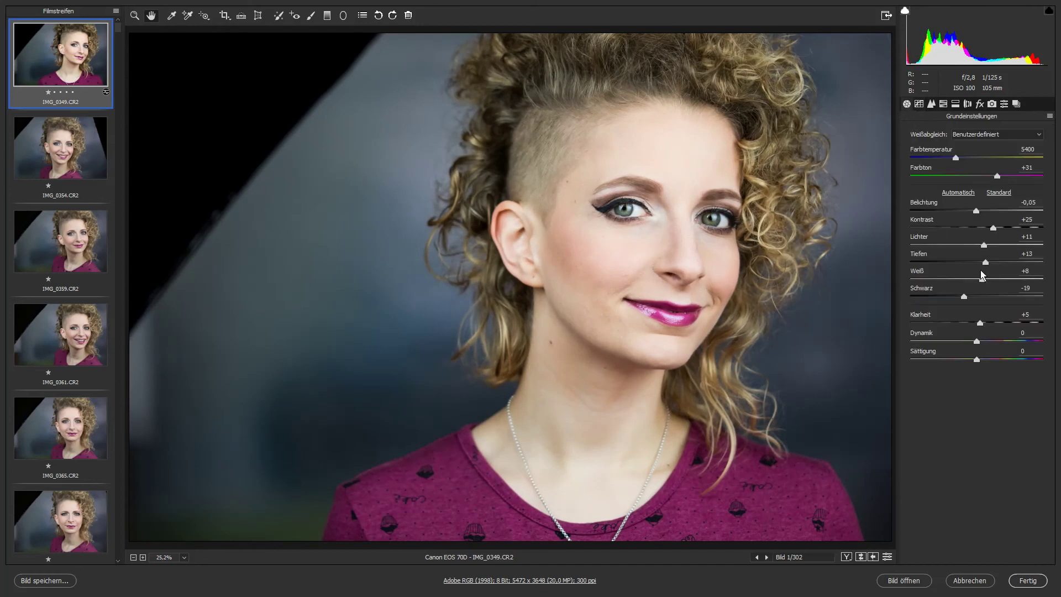
double_click(984, 244)
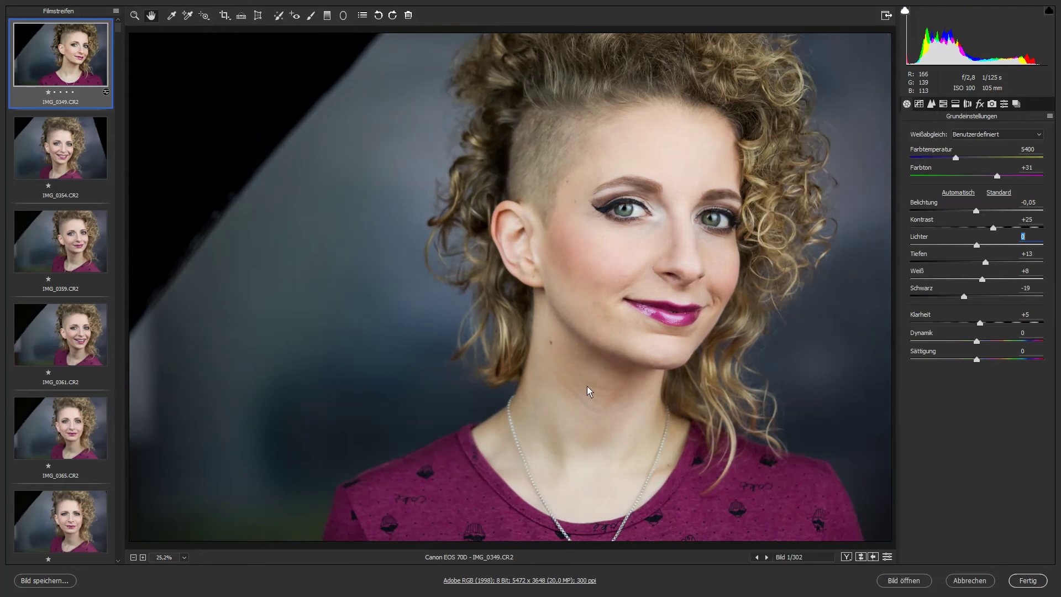
Step: Try a slight change to the Orangetöne saturation, set the Orangetöne luminance to +10, and compare before and after
left_click(943, 103)
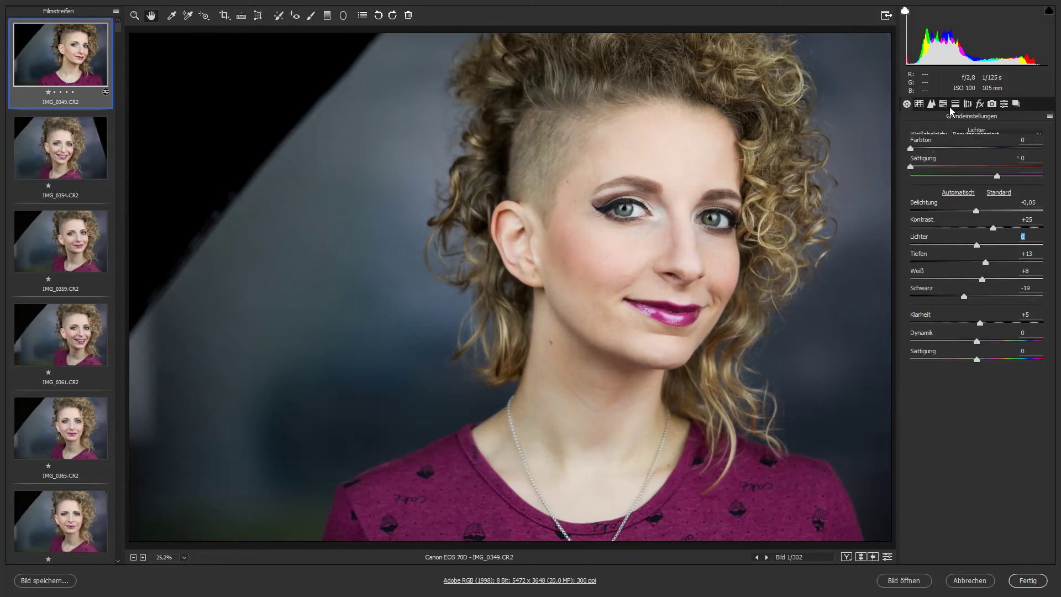
left_click(942, 148)
left_click_drag(975, 204, 972, 204)
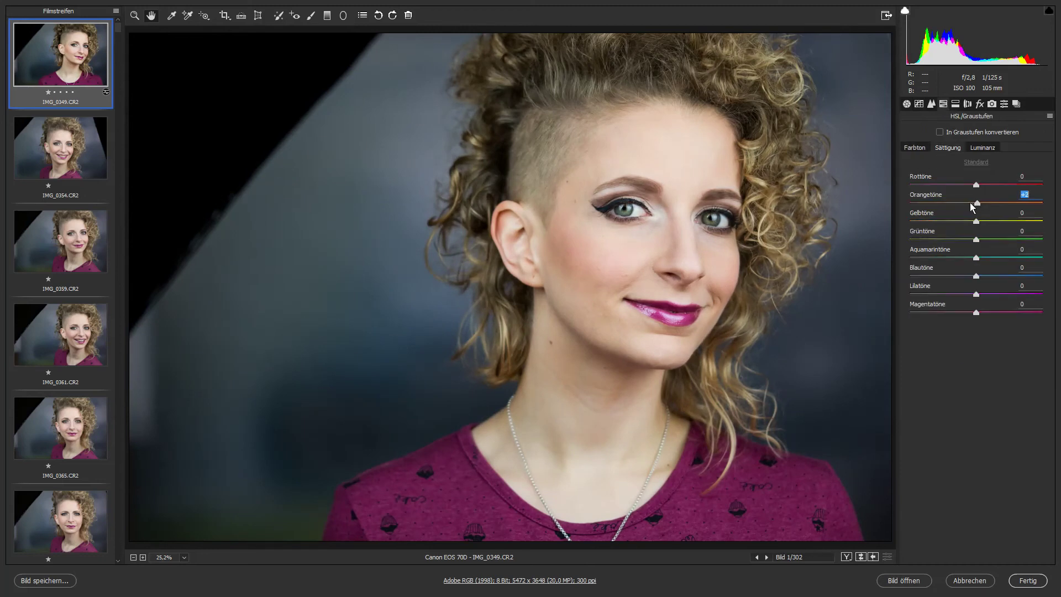
left_click(983, 148)
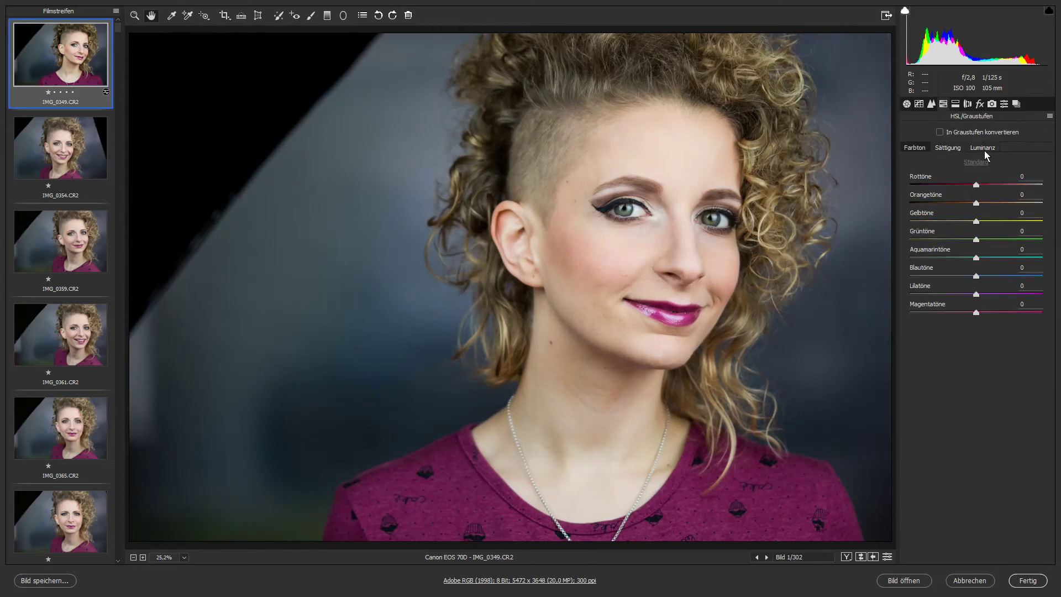
left_click_drag(976, 203, 984, 204)
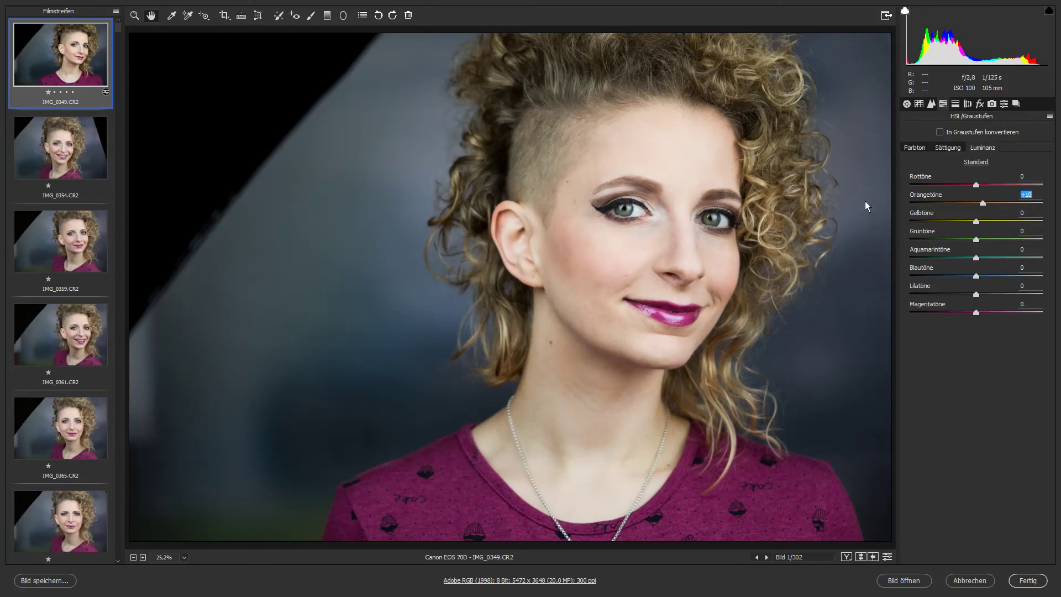
type("0ppp")
Step: Crop the portrait to a 4:5 ratio, cutting off the dark area beside the model, and tilt the crop slightly
left_click_drag(230, 17, 250, 82)
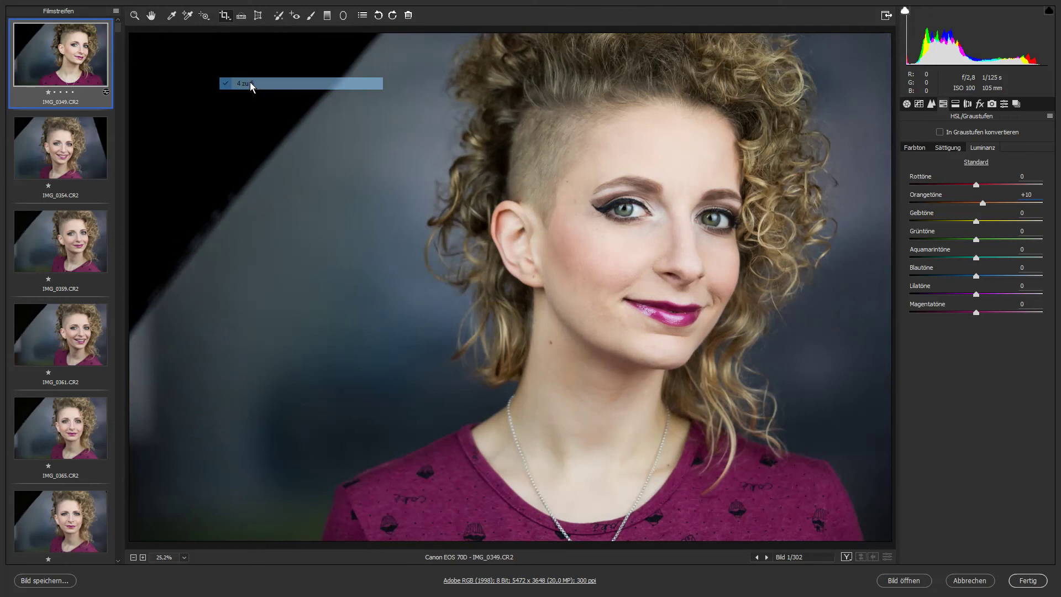
left_click_drag(278, 43, 890, 452)
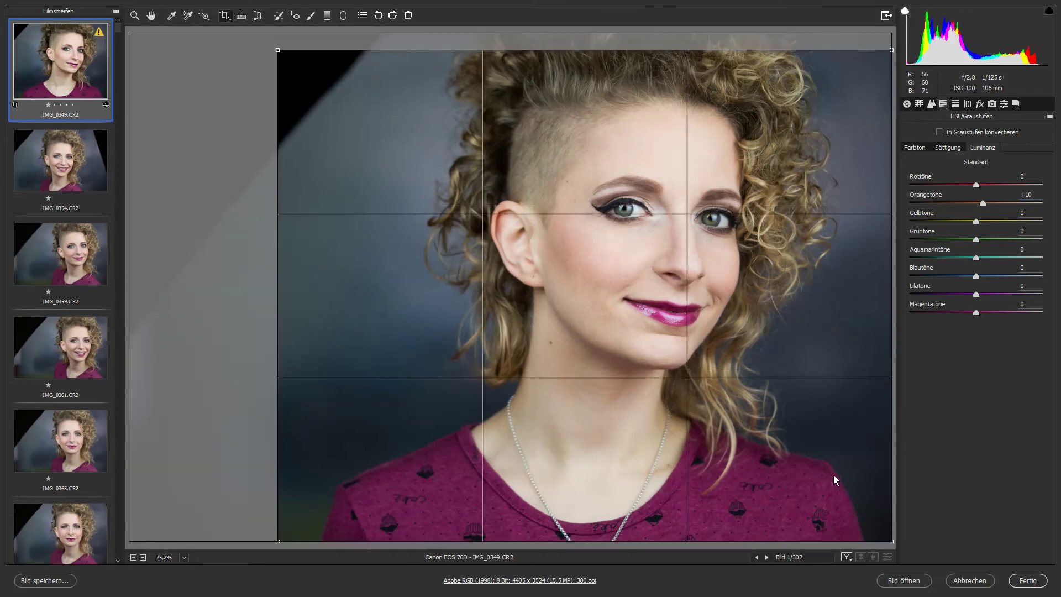
left_click_drag(259, 133, 292, 194)
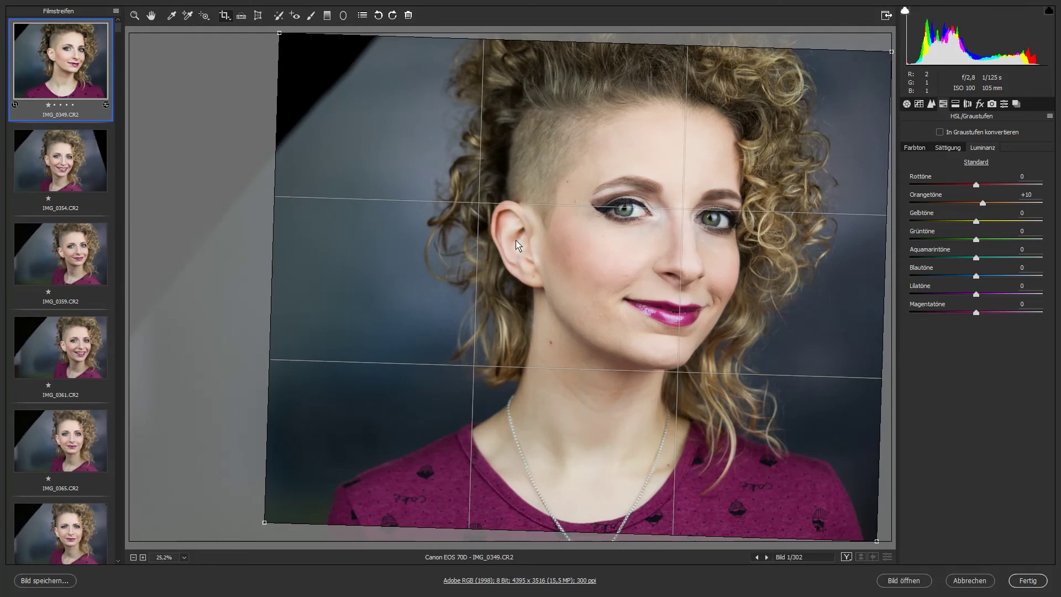
key("Return")
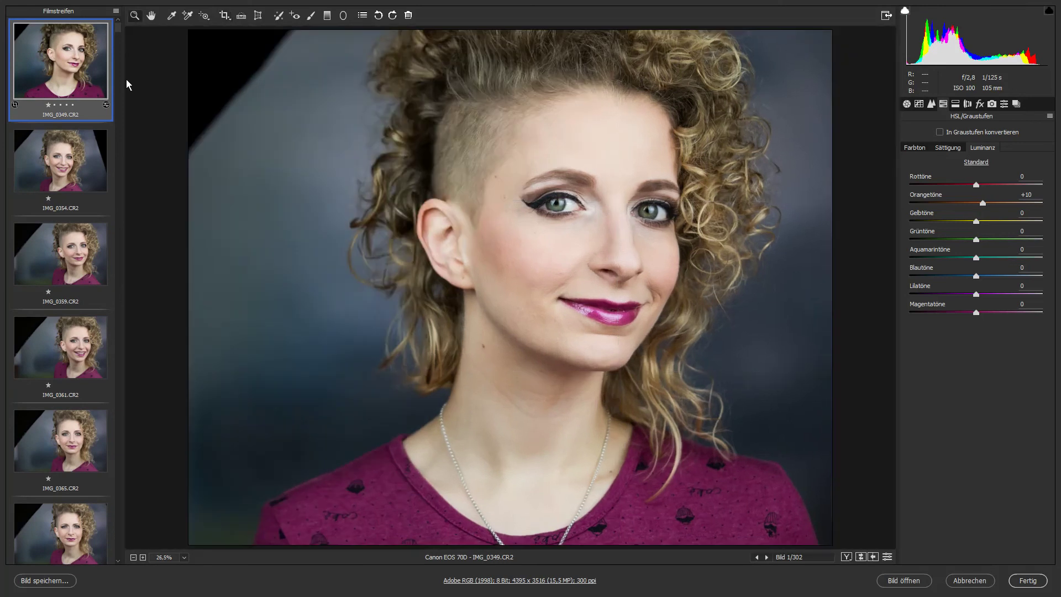
Step: Select the range of images from IMG_0349.CR2 through IMG_0455.CR2 in the filmstrip
key("Down")
left_click(73, 75)
left_click_drag(116, 31, 118, 46)
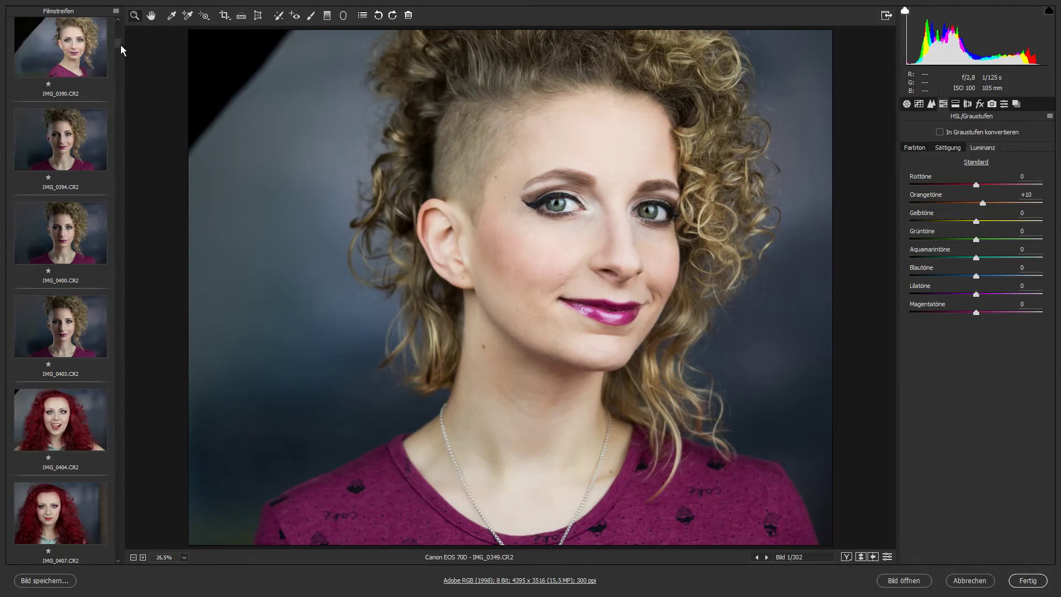
left_click_drag(120, 45, 120, 72)
left_click(79, 94, "shift")
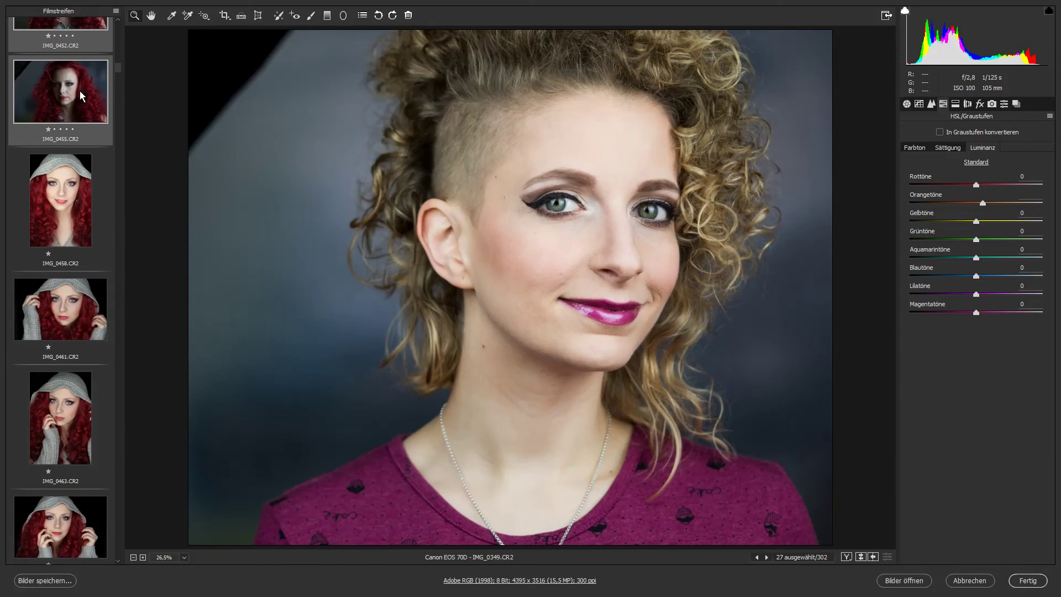
Step: Synchronize the develop settings across the selected images, leaving out Transformieren, Freistellen, Makel entfernen and Lokale Anpassungen
key("alt")
key("alt+s")
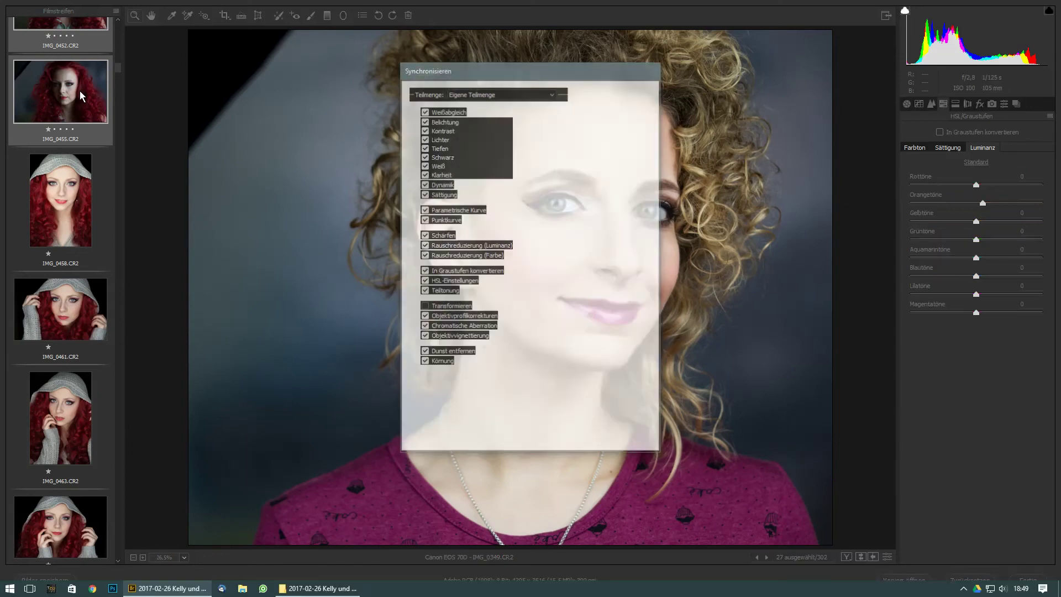
left_click_drag(482, 69, 478, 49)
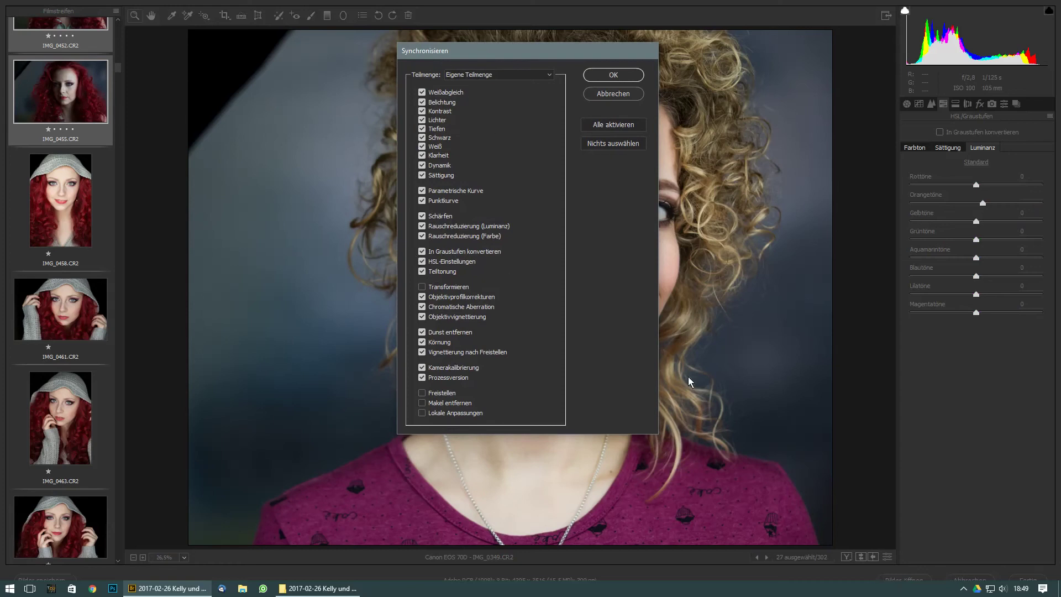
left_click(422, 287)
left_click(423, 286)
left_click(632, 81)
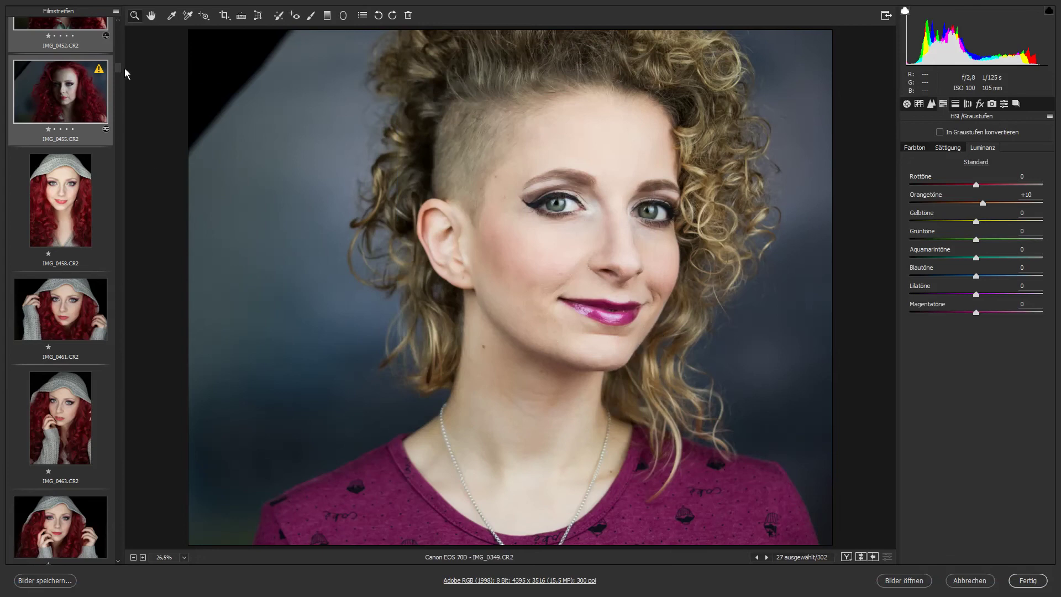
Step: Check the synchronized look on the images following IMG_0349.CR2 and further along the filmstrip
left_click_drag(118, 67, 116, 22)
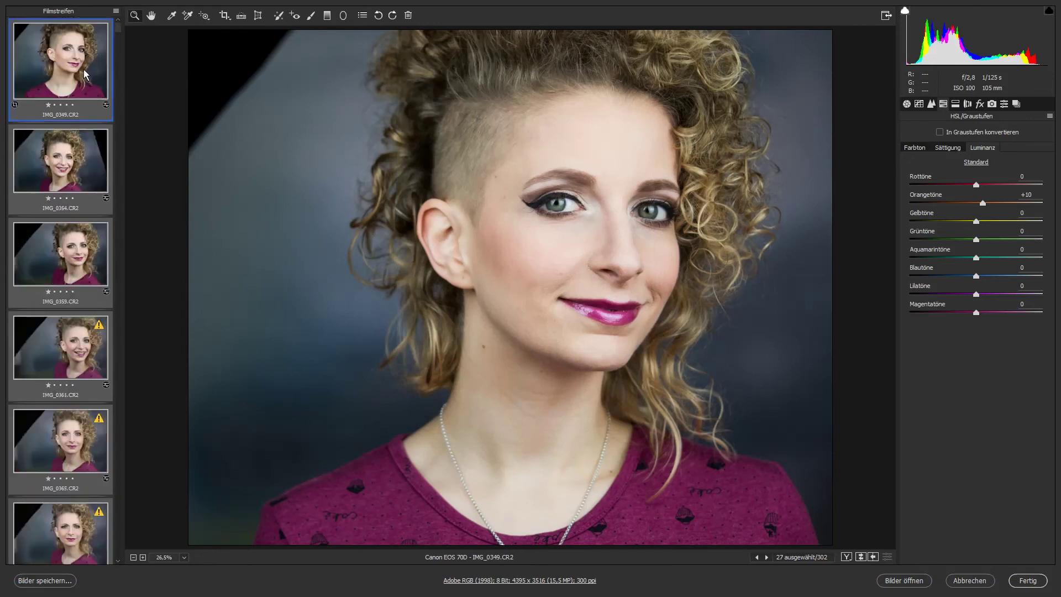
key("Down")
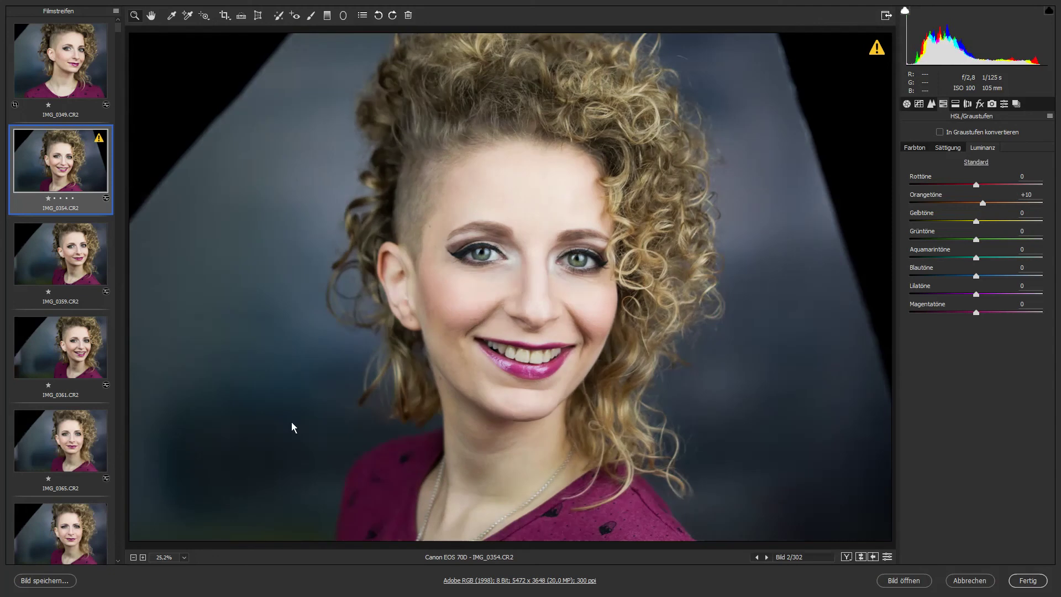
key("Down")
key("Down")
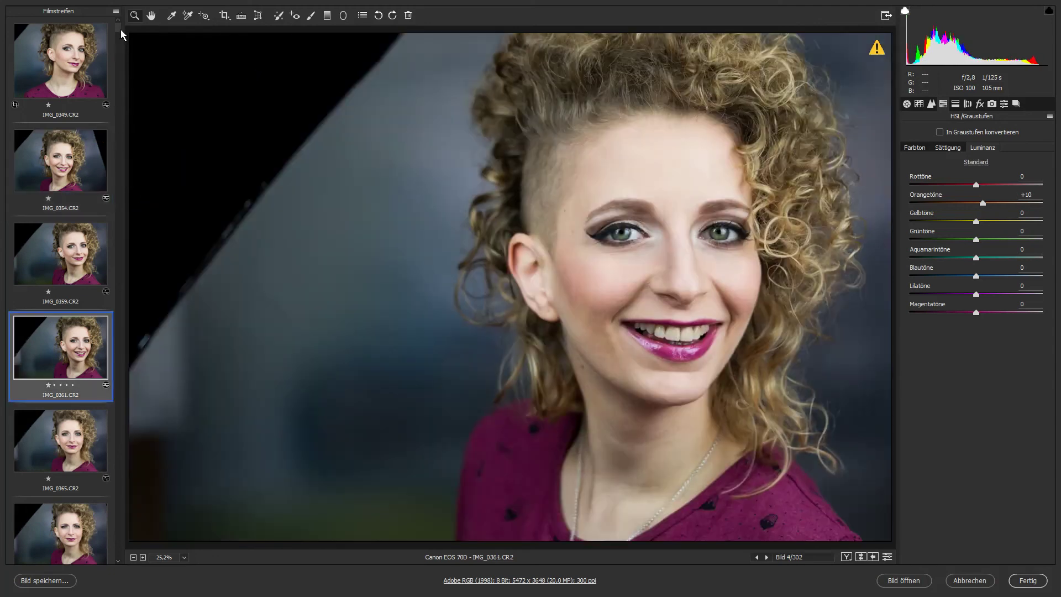
left_click_drag(120, 28, 117, 47)
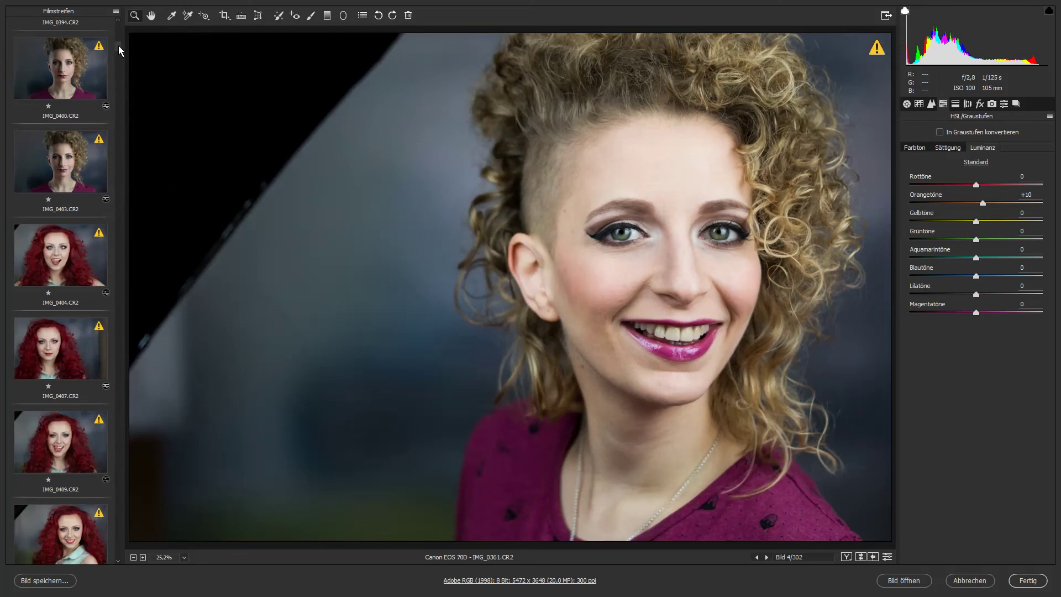
Step: On IMG_0394.CR2, set the Farbtemperatur to 5100 and the Belichtung to +0,05
scroll(102, 437, "up", 5)
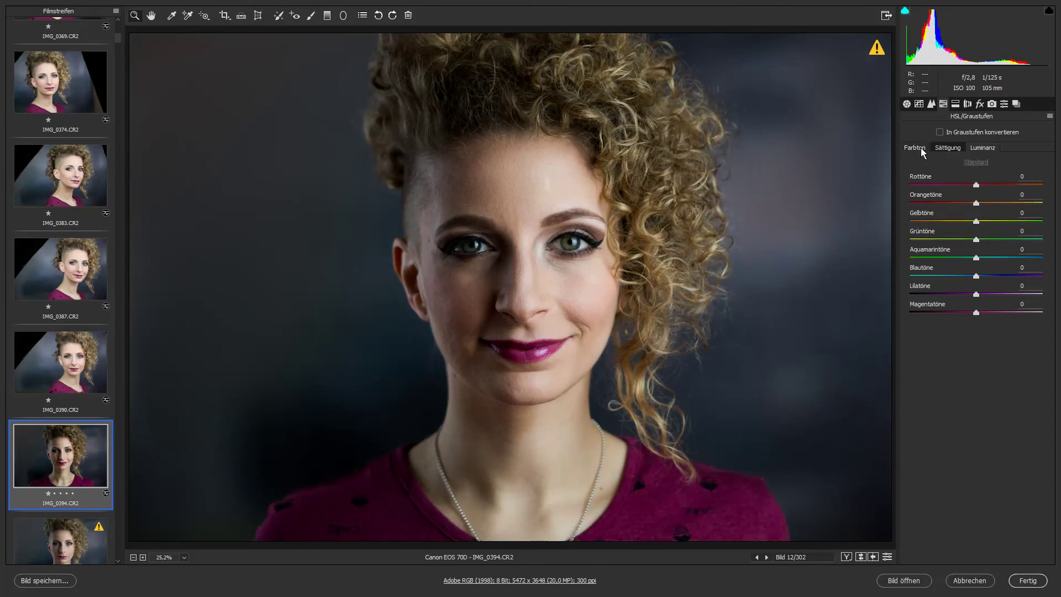
left_click(907, 104)
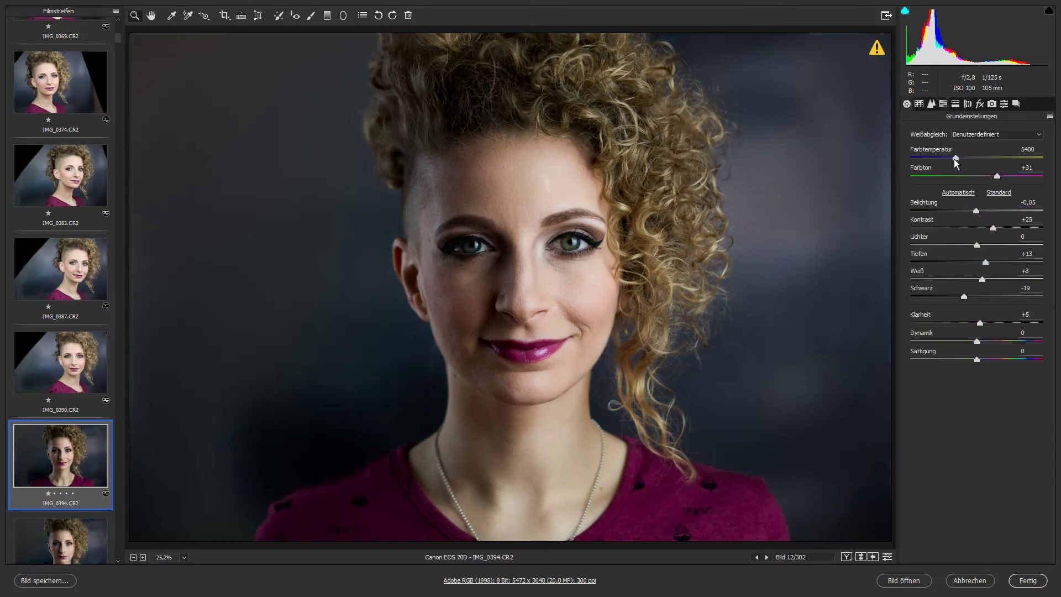
left_click_drag(955, 161, 950, 164)
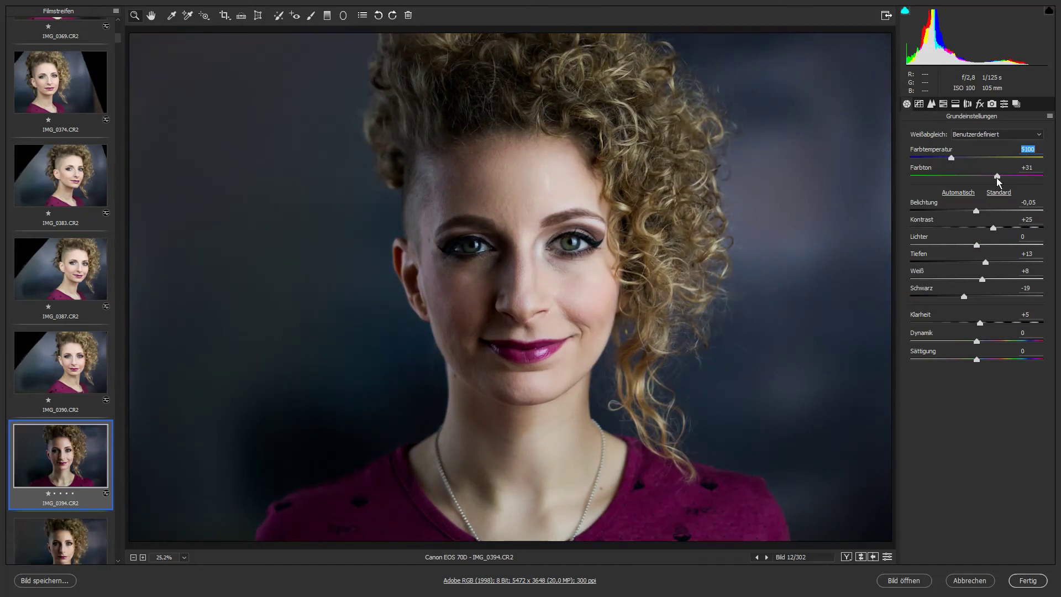
key("p")
key("p")
left_click_drag(977, 212, 979, 212)
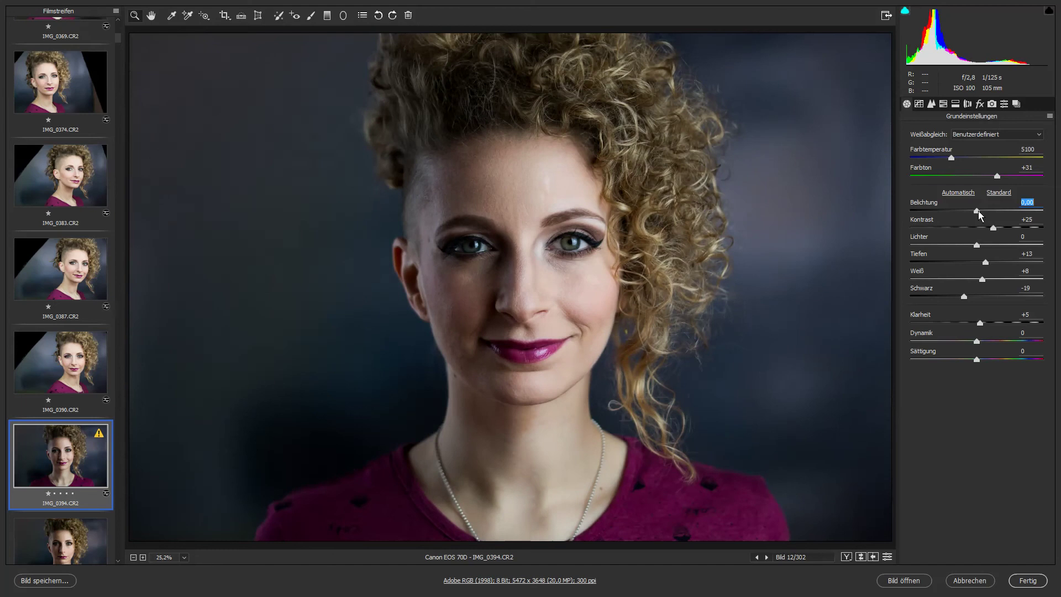
Step: Select IMG_0394.CR2 through IMG_0403.CR2 and synchronize their settings, leaving out Transformieren, Freistellen, Makel entfernen and Lokale Anpassungen
scroll(118, 49, "down", 5)
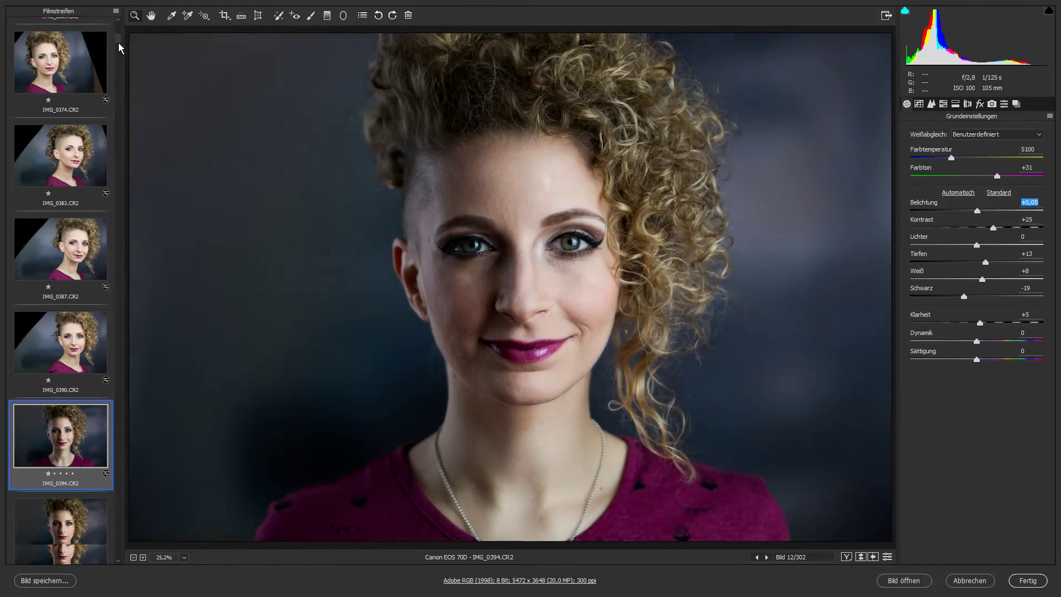
key("shift")
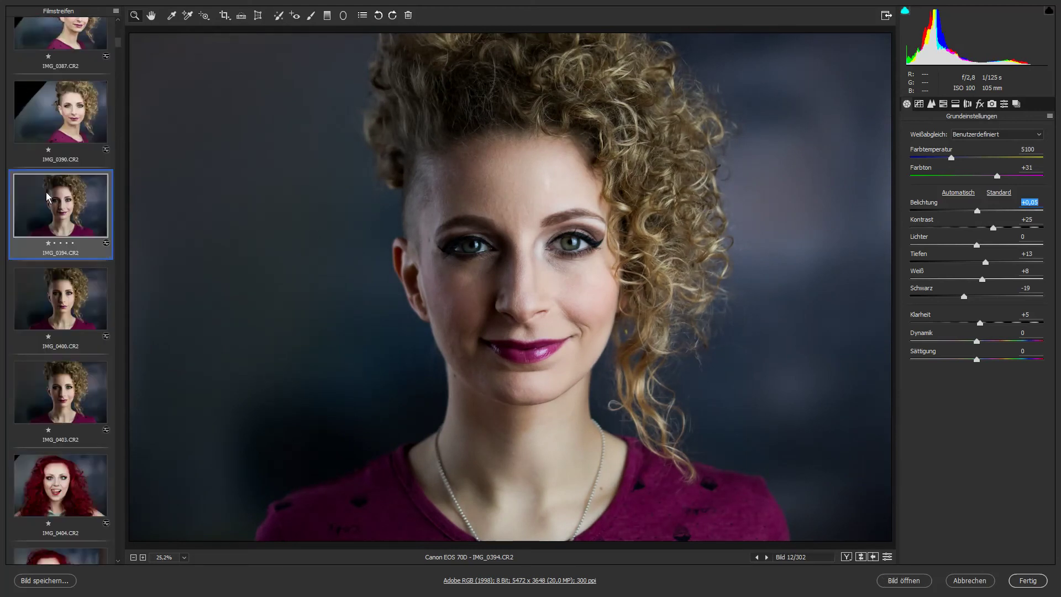
left_click(81, 216)
key("shift")
left_click(88, 405, "shift")
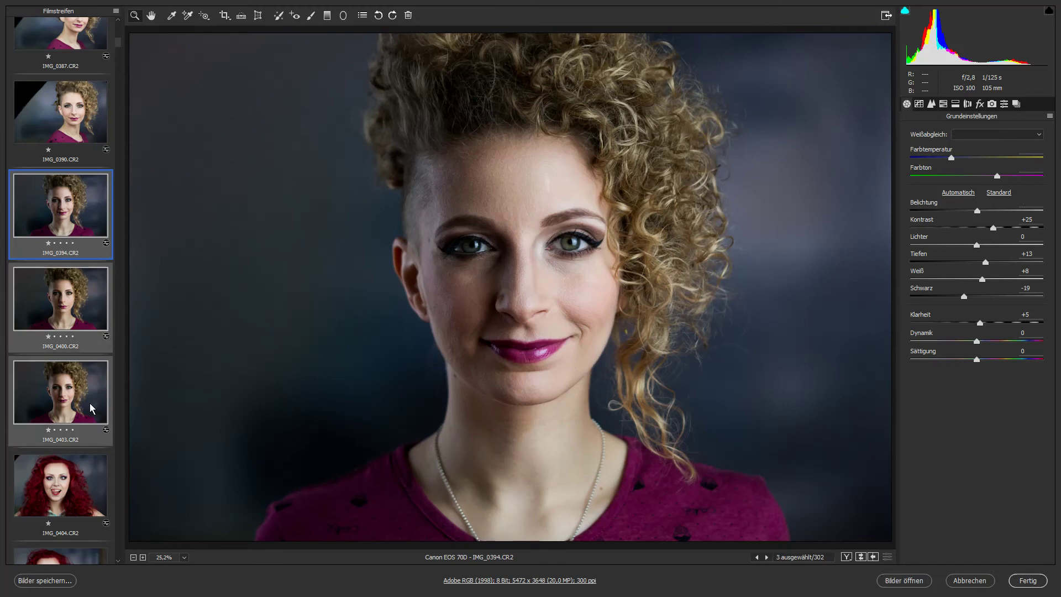
key("alt+s")
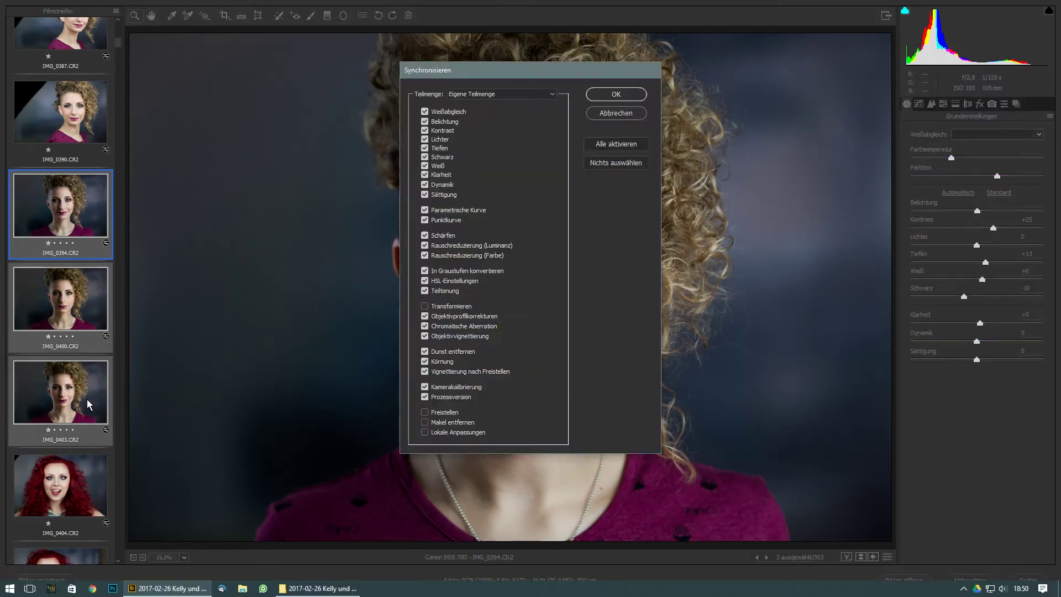
key("Return")
Step: Check the synchronized look on IMG_0403.CR2 against its original state, and view IMG_0404.CR2
left_click(78, 311)
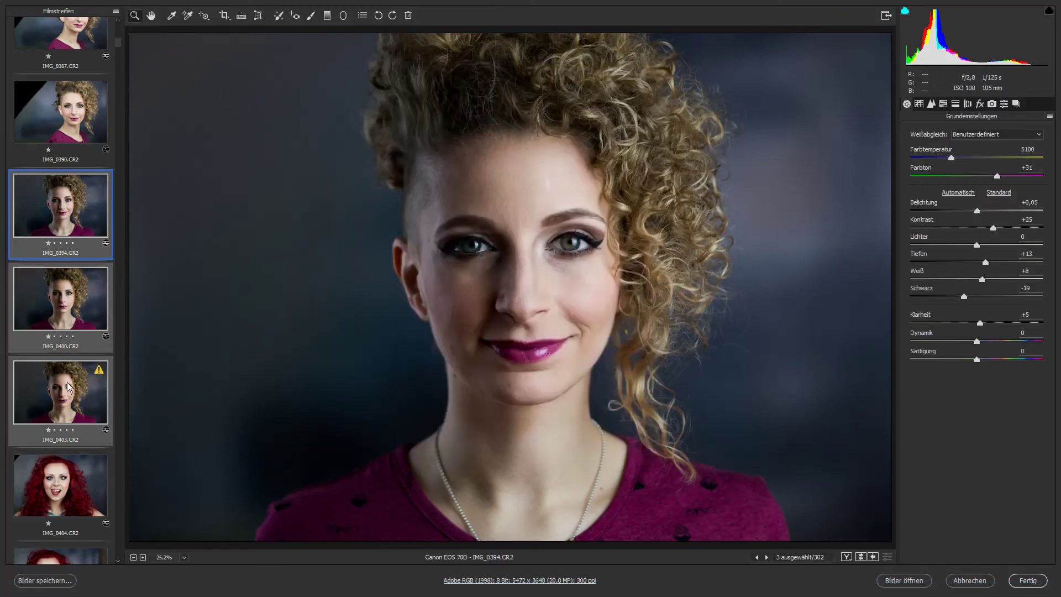
left_click(78, 409)
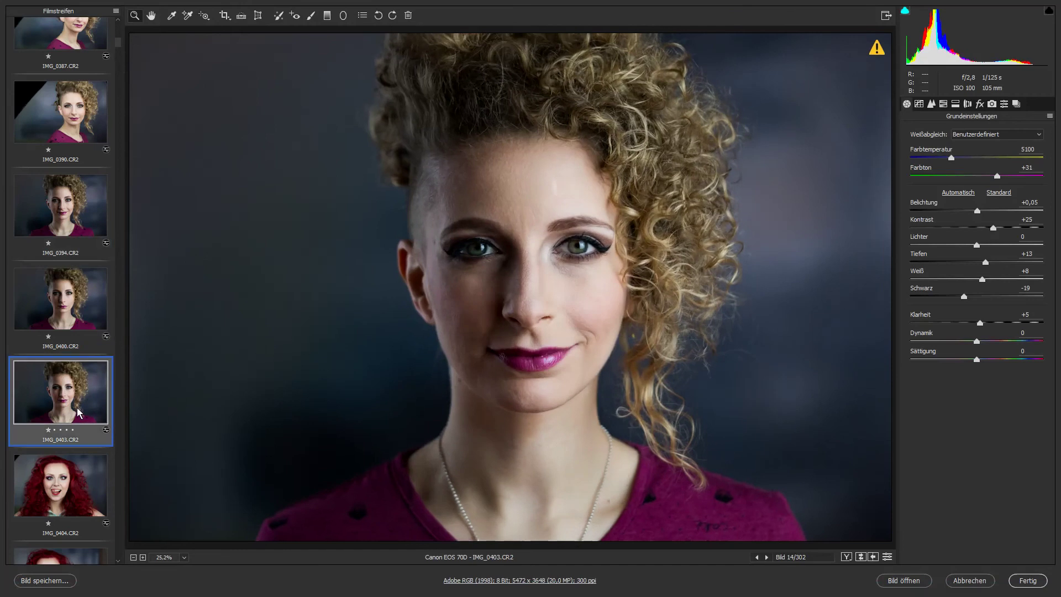
key("ctrl+z")
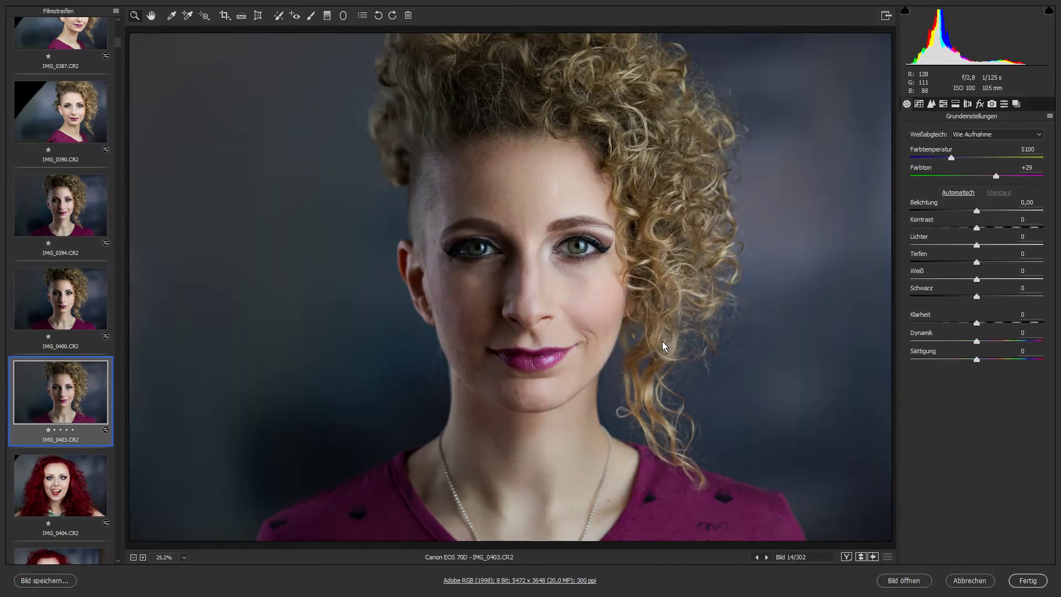
key("ctrl+z")
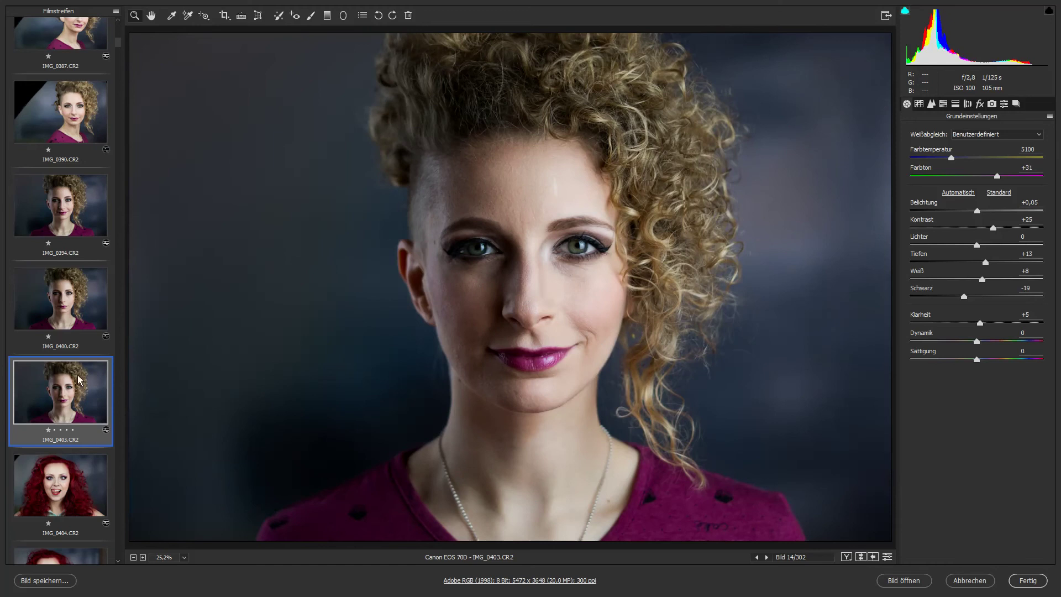
key("Down")
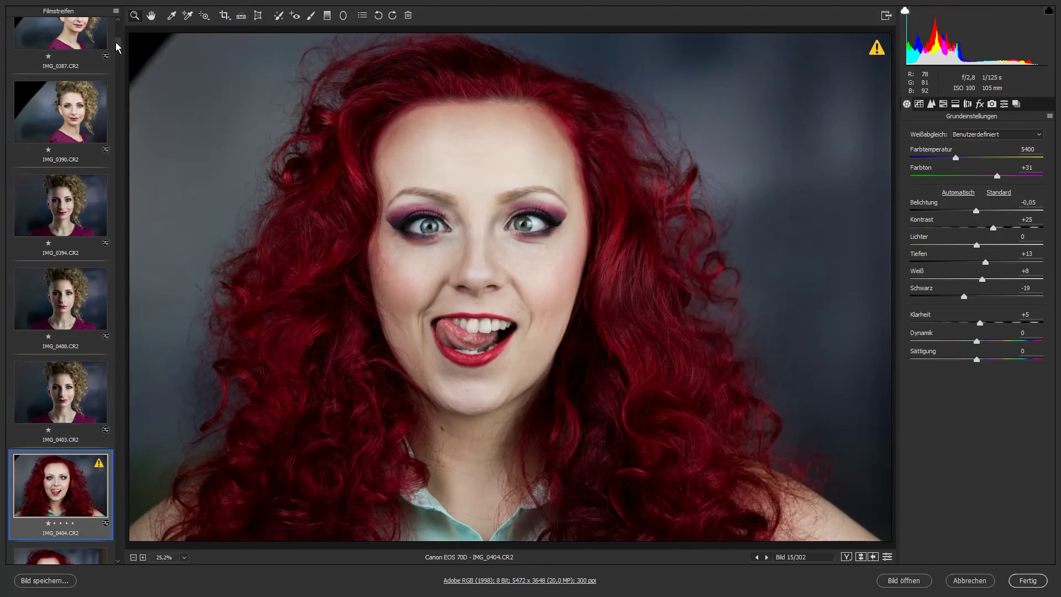
Step: On IMG_0443.CR2, try out the HSL saturation of the Orangetöne and set their luminance to +14
left_click_drag(115, 42, 115, 61)
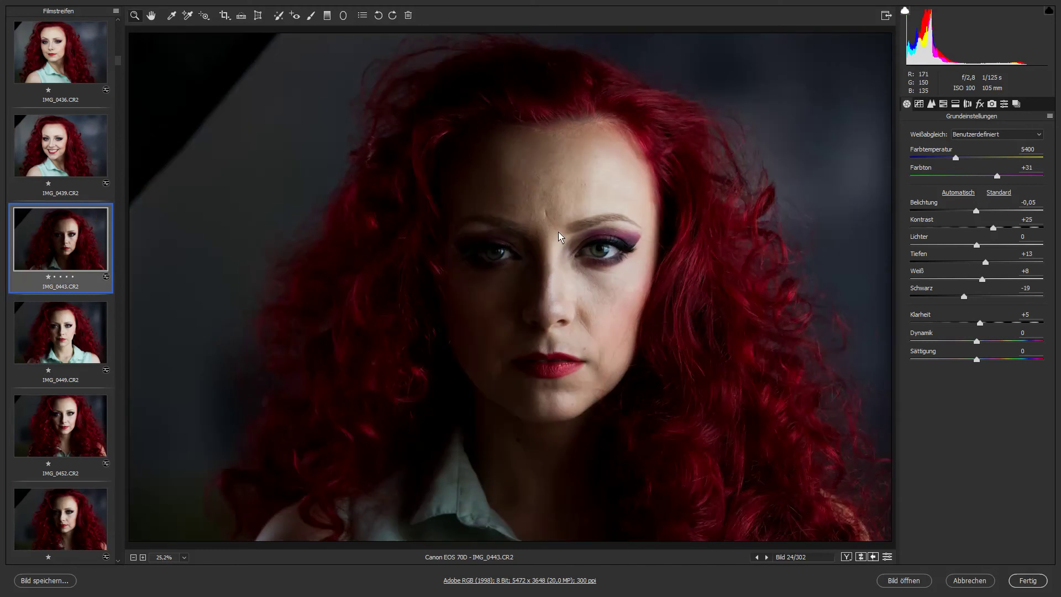
left_click(943, 103)
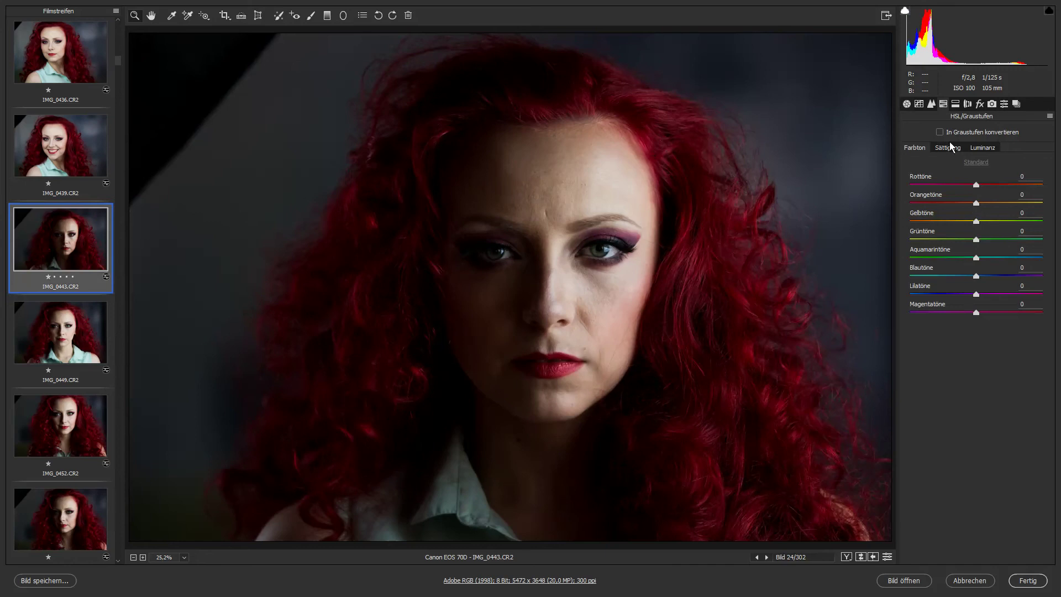
left_click(976, 204)
left_click(957, 149)
mouse_move(970, 204)
left_mouse_down()
mouse_move(956, 205)
mouse_move(999, 205)
mouse_move(985, 203)
left_mouse_up()
left_click(987, 147)
left_click(977, 204)
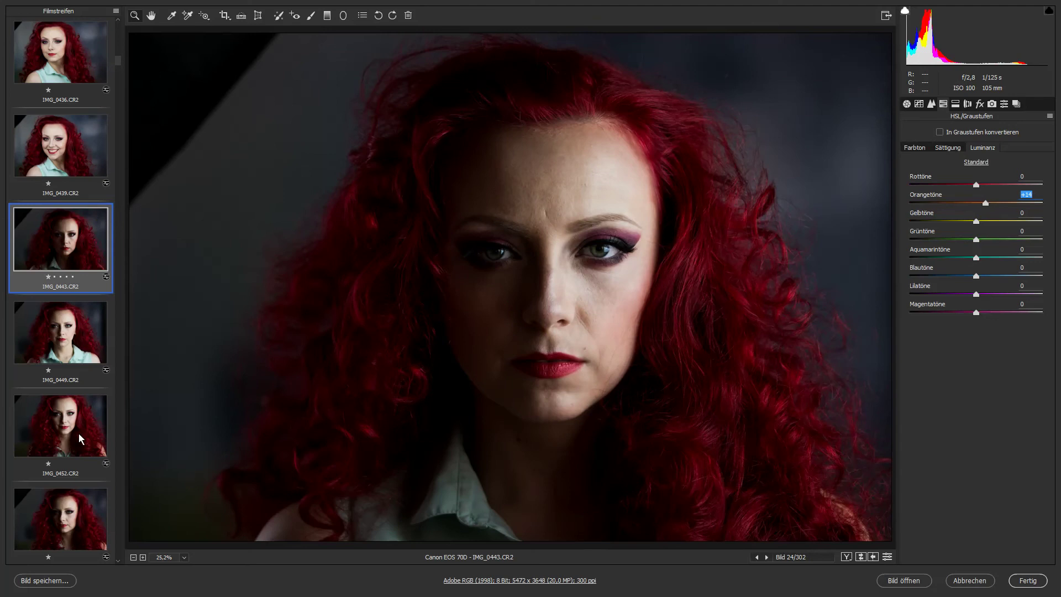
Step: Look through the images up to IMG_0455.CR2 and set that image's Farbtemperatur to 5200
key("Down")
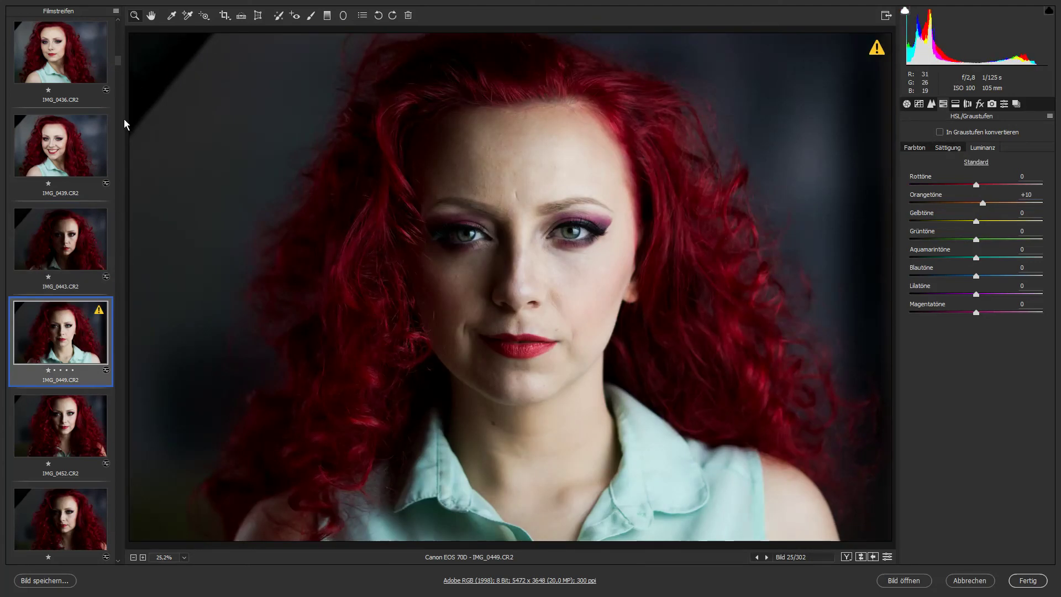
left_click_drag(118, 62, 118, 67)
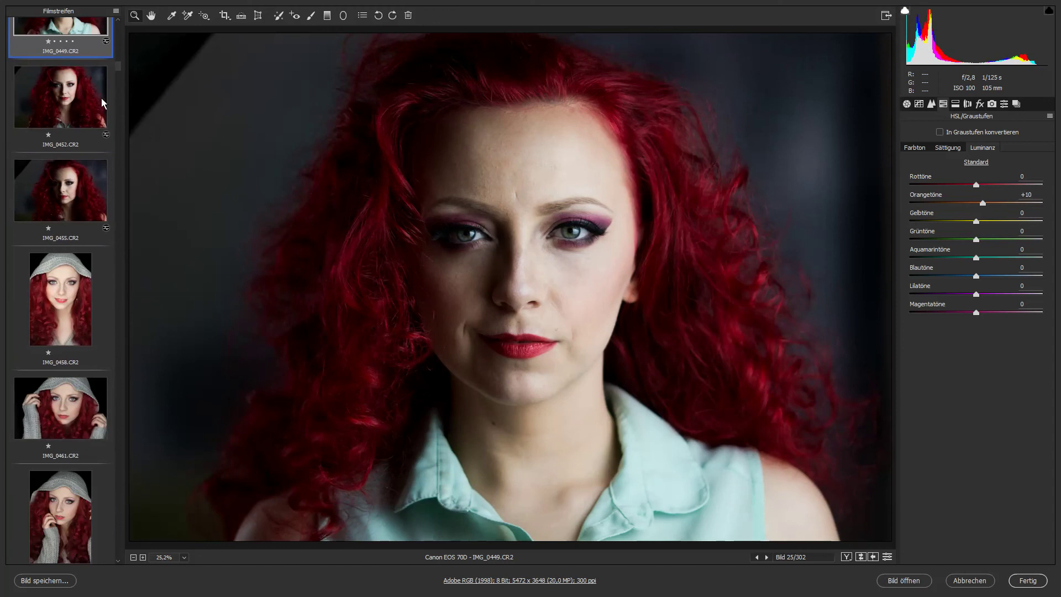
key("Down")
key("Down")
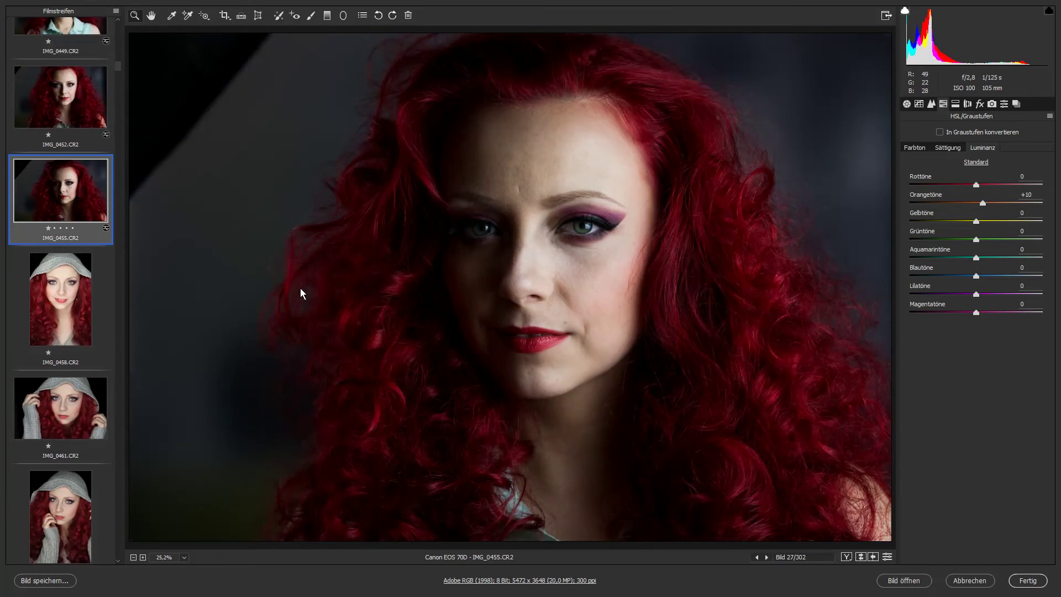
left_click(905, 103)
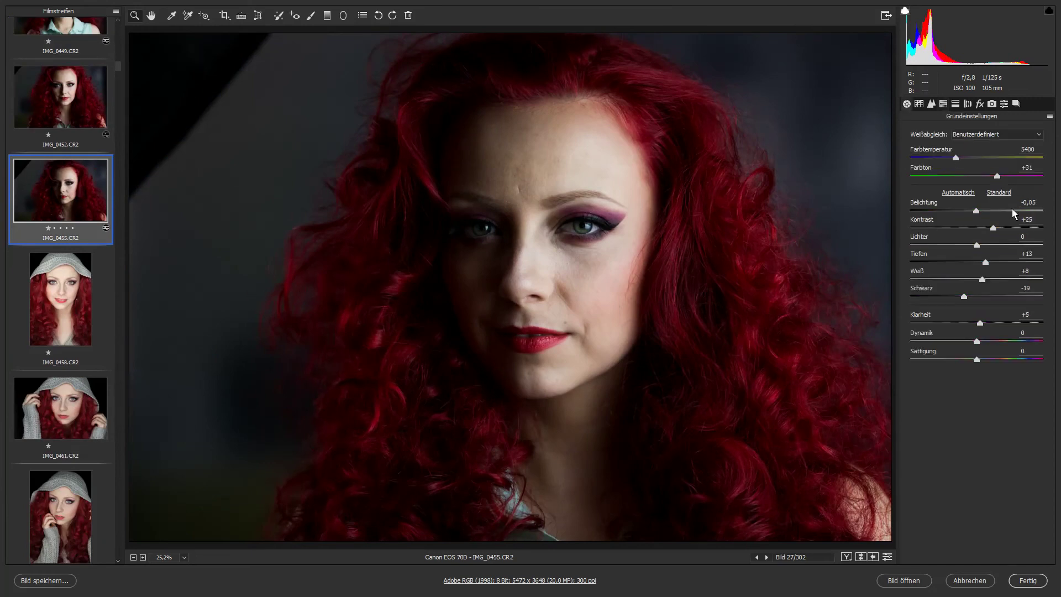
left_click(956, 159)
left_click_drag(954, 159, 954, 160)
Step: Synchronize the settings of IMG_0455.CR2 onto IMG_0458.CR2 and display the hooded portrait
left_click(59, 293, "ctrl")
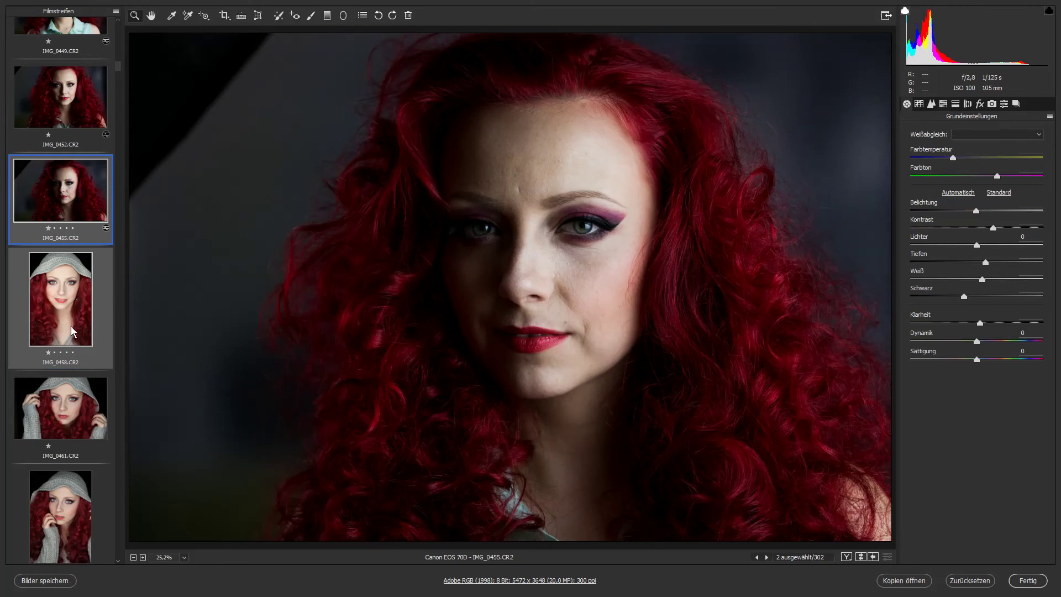
key("alt+s")
key("Return")
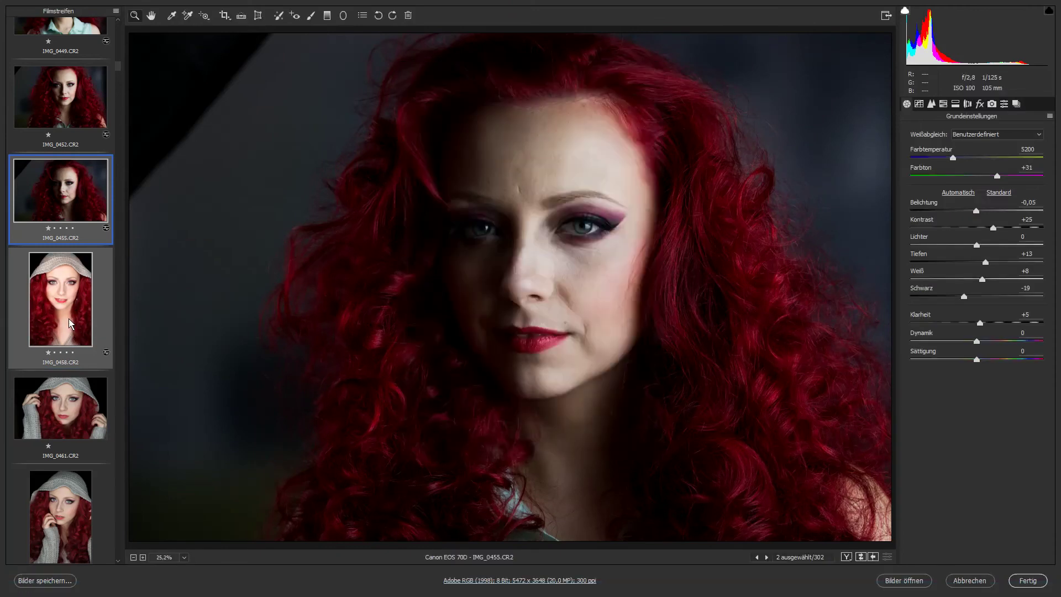
left_click(69, 319)
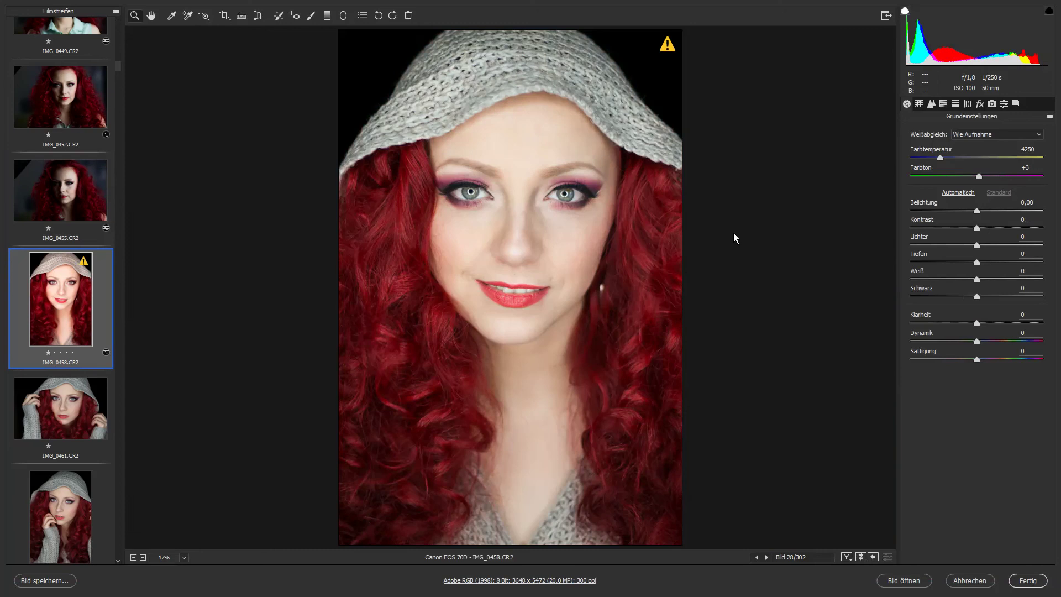
Step: Apply the saved preset RL to IMG_0458.CR2 and compare the result with the original
left_click(1005, 104)
left_click_drag(1051, 157, 1052, 261)
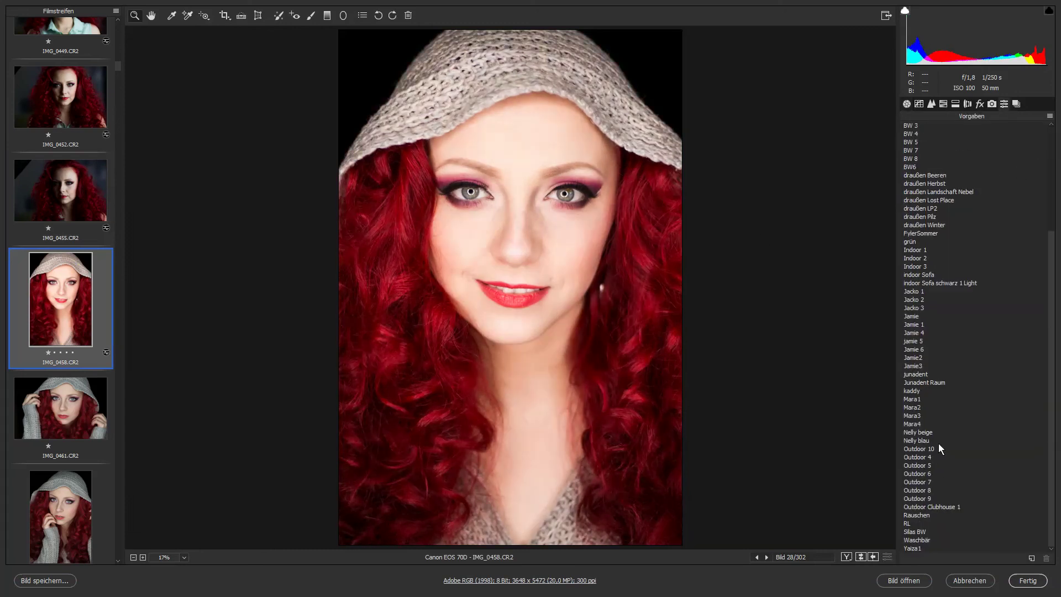
left_click(907, 524)
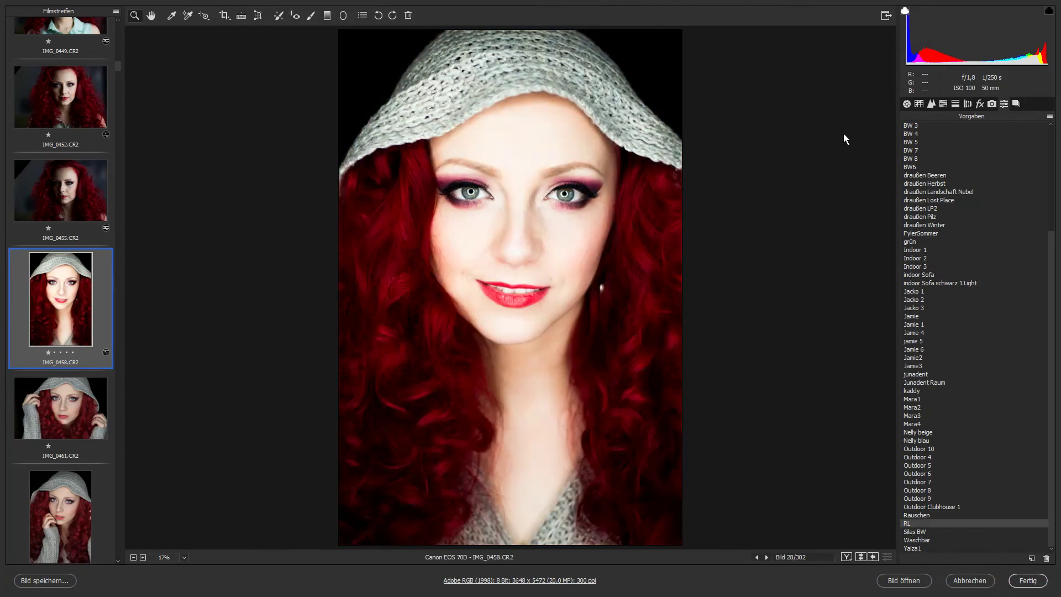
key("p")
key("p")
Step: Select IMG_0458.CR2 through IMG_0510.CR2 and synchronize the preset's develop settings across them
left_click(906, 105)
left_click_drag(120, 67, 123, 115)
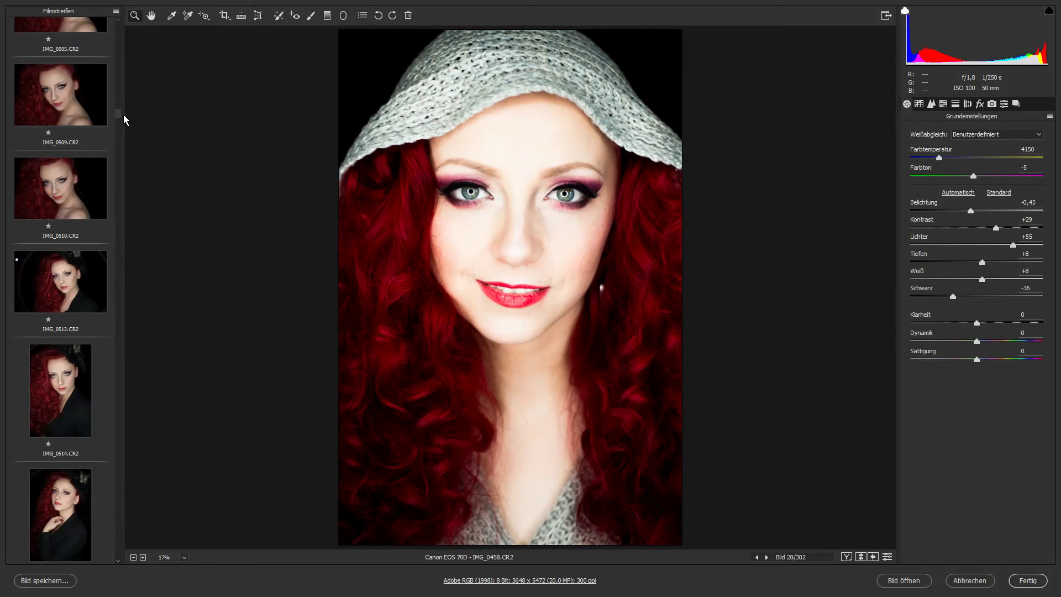
left_click(85, 185, "shift")
key("ctrl+alt+s")
key("Return")
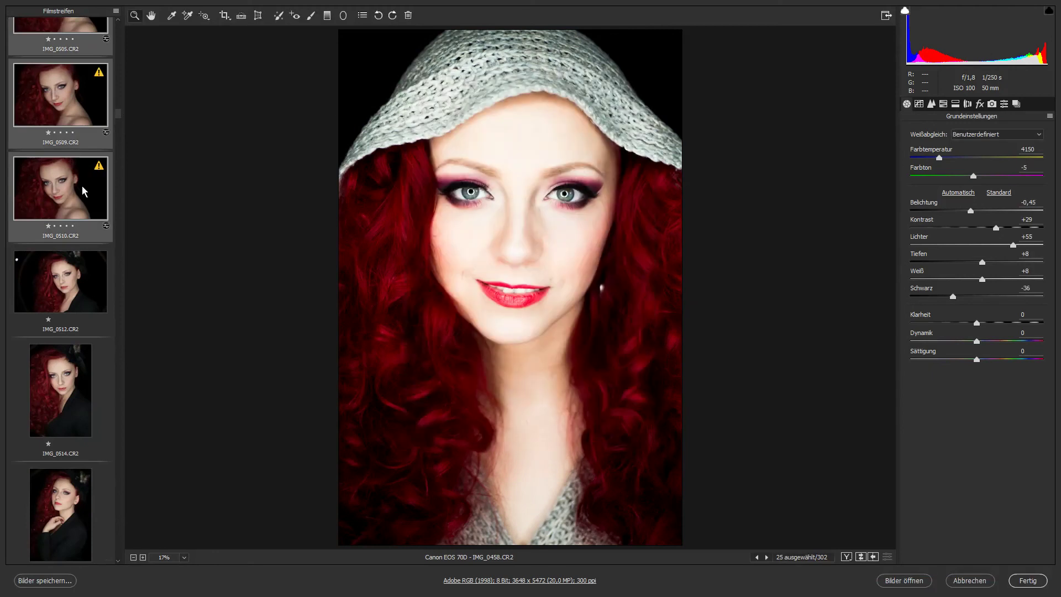
Step: On IMG_0509.CR2, raise the Tiefen to +39 to brighten the dark red hair
scroll(78, 105, "up", 1)
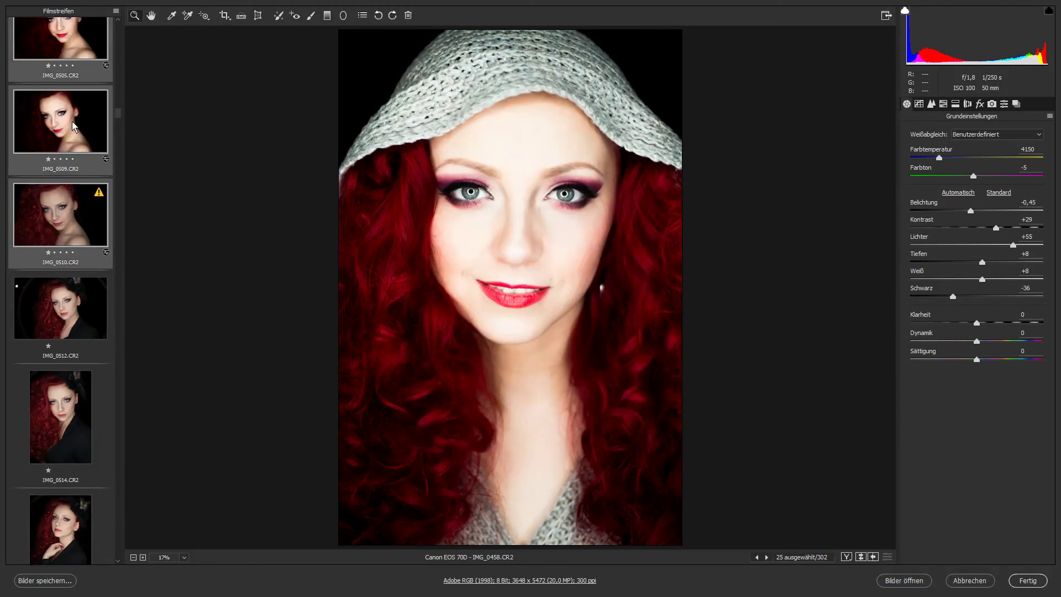
key("Up")
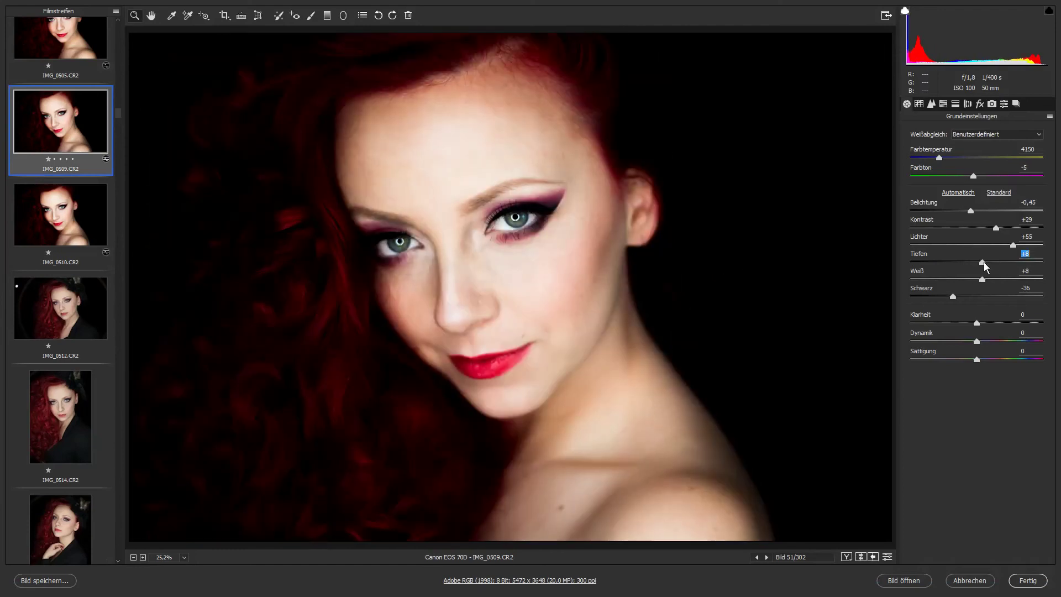
left_click_drag(984, 262, 1006, 266)
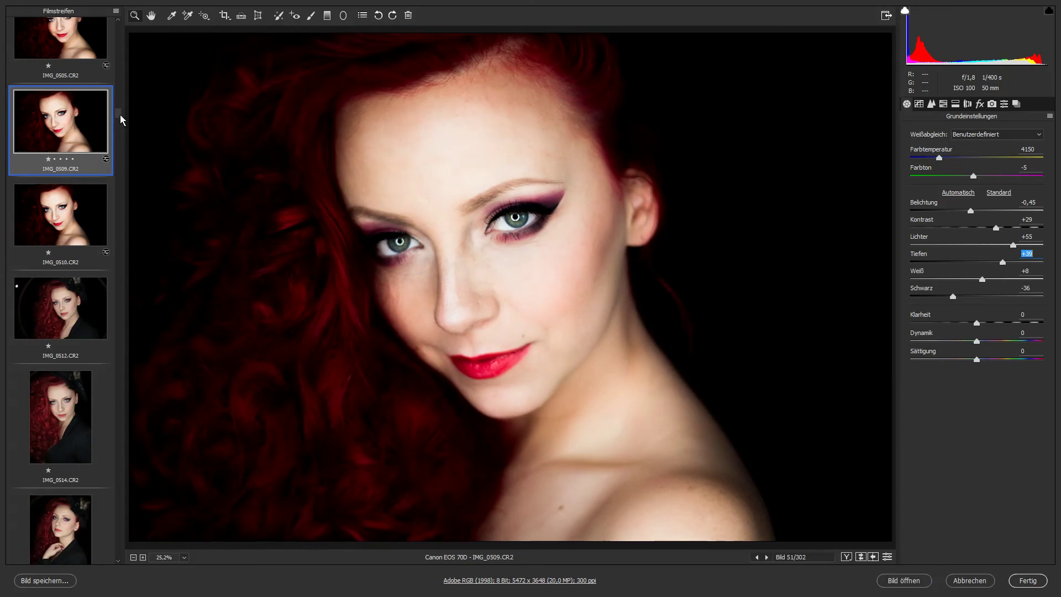
Step: Select the range from IMG_0510.CR2 back to IMG_0458.CR2 and set the Tiefen of all selected images to +18
scroll(118, 127, "up", 3)
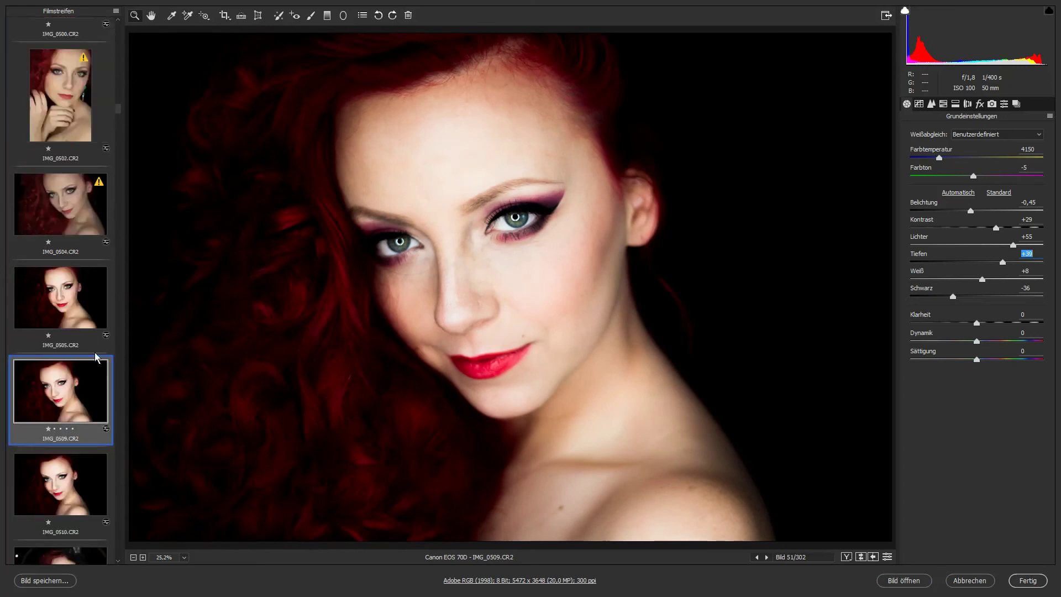
scroll(69, 452, "down", 1)
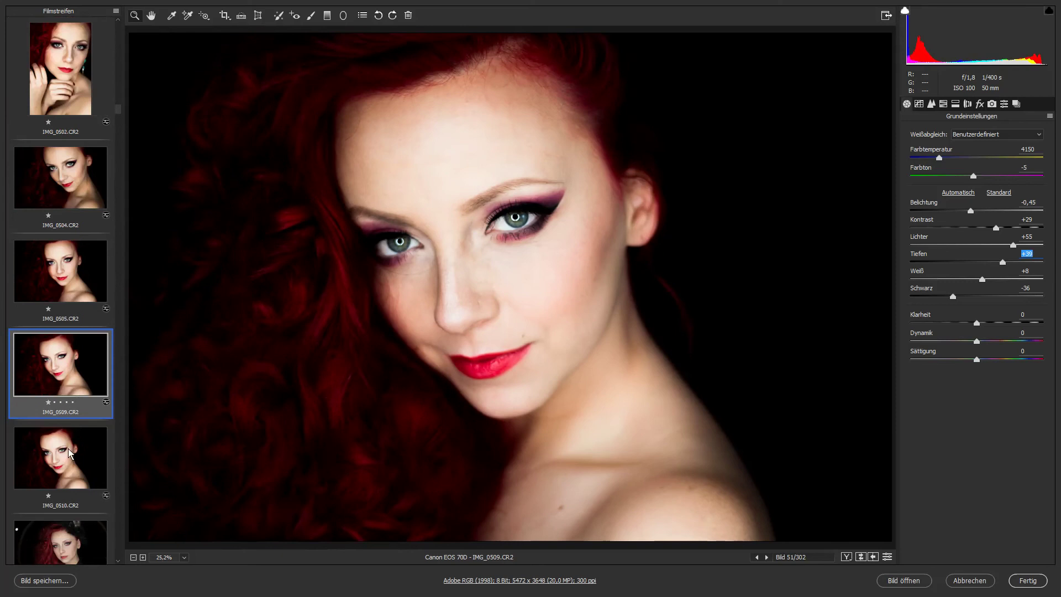
left_click(70, 452)
left_click_drag(118, 112, 121, 63)
left_click(54, 386, "shift")
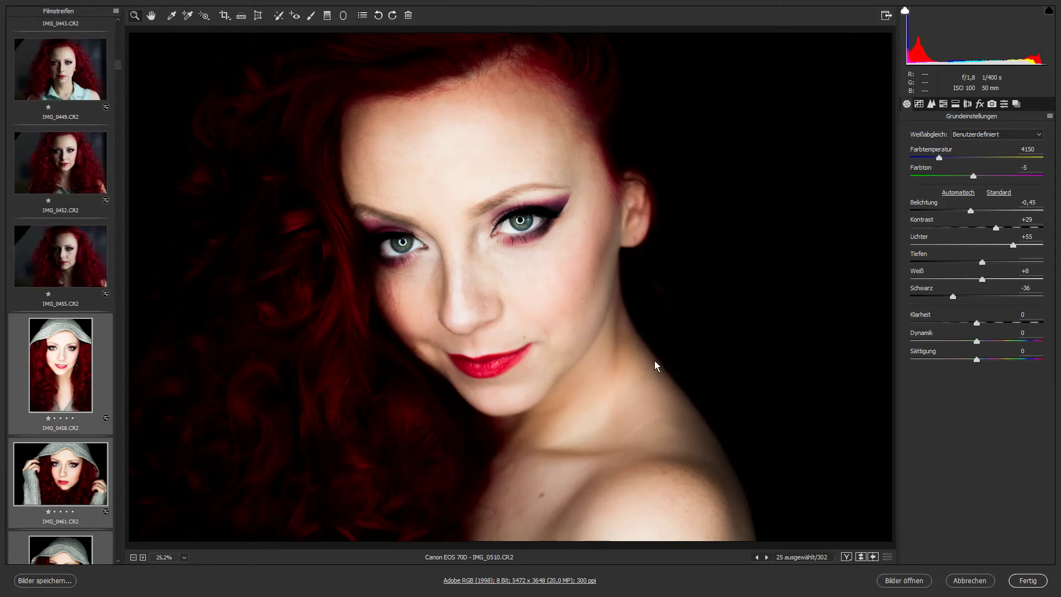
left_click_drag(982, 262, 989, 263)
left_click_drag(119, 66, 118, 94)
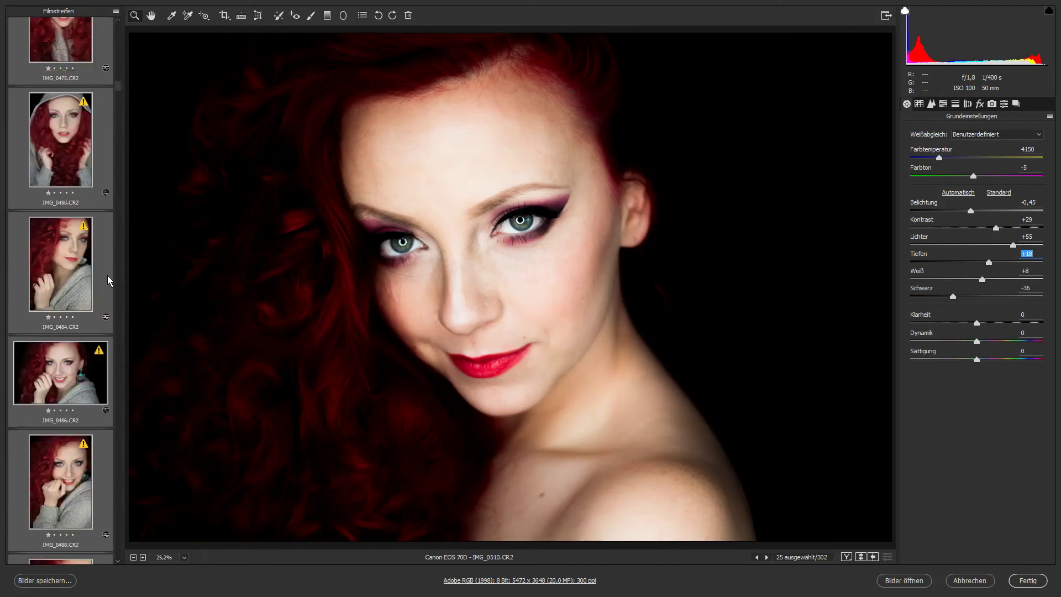